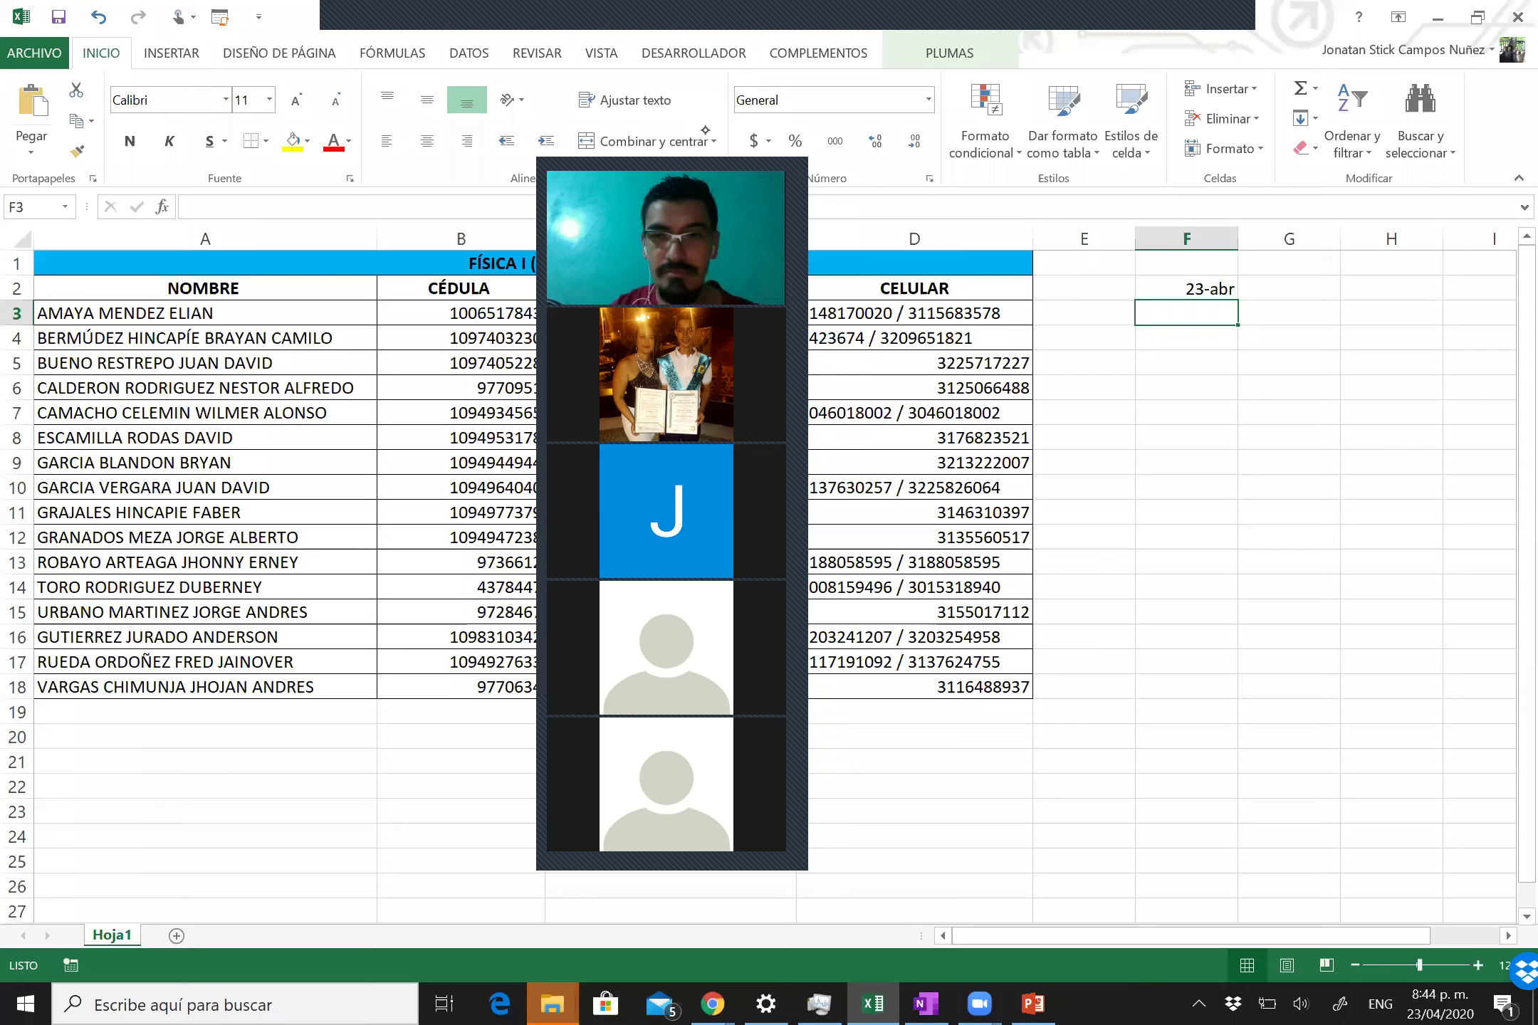
Enter S in cell F3 as the 23-abr attendance mark for the first student on the list.
{"action": "type", "text": "x"}
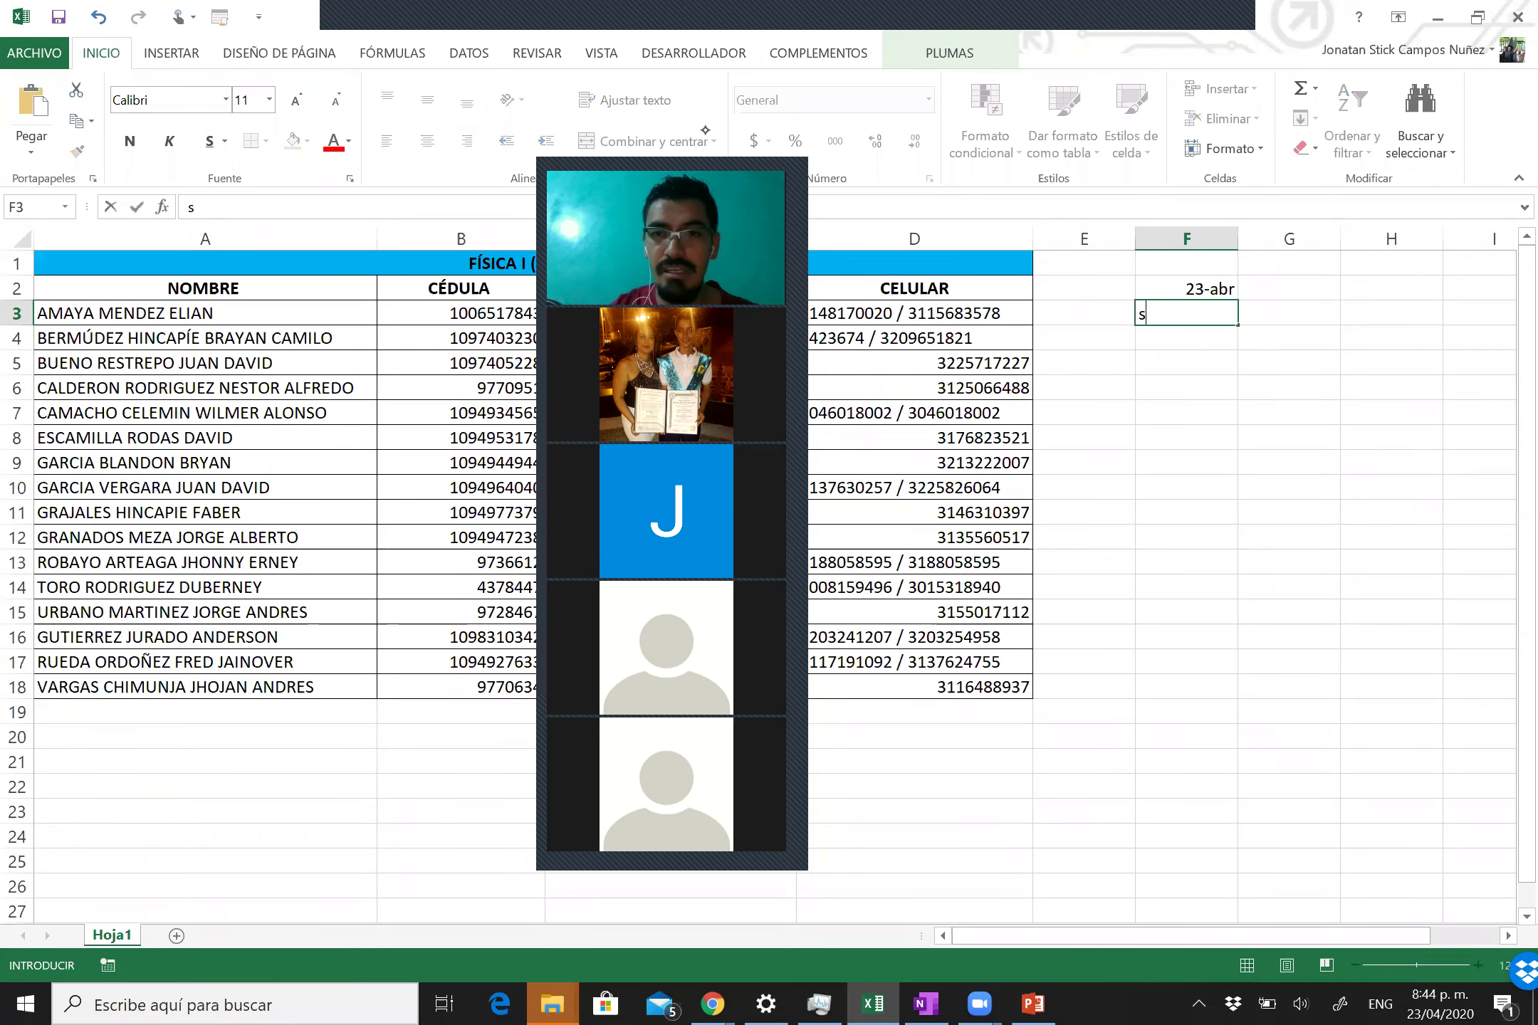
{"action": "key", "text": "BackSpace"}
{"action": "type", "text": "S"}
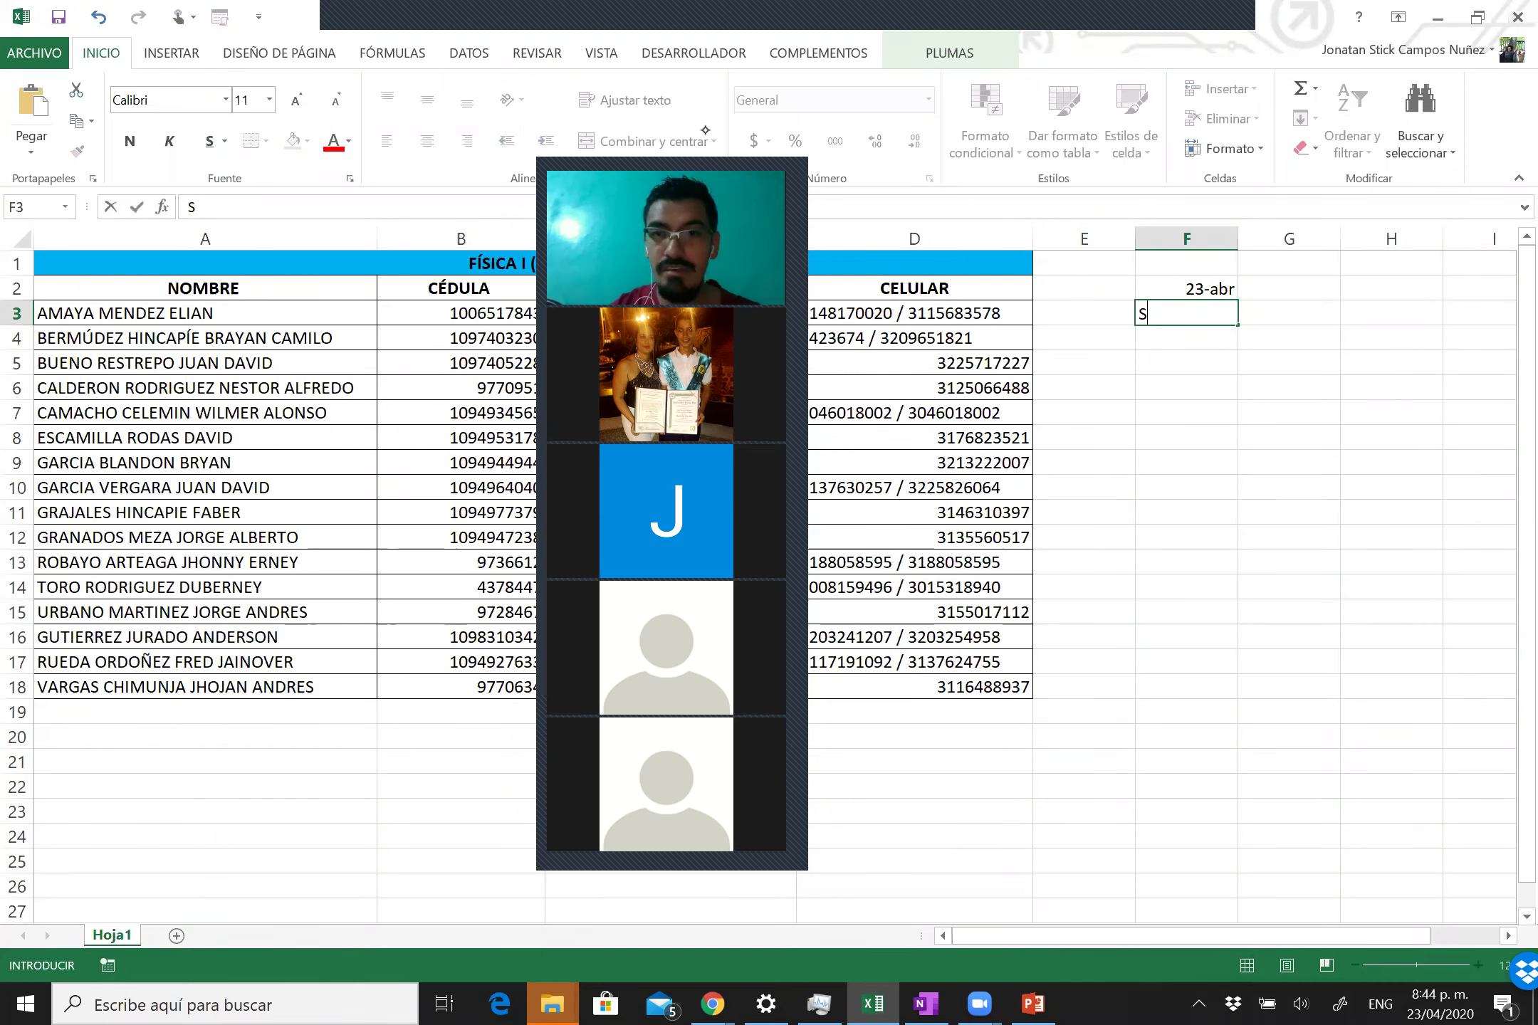
{"action": "key", "text": "Return"}
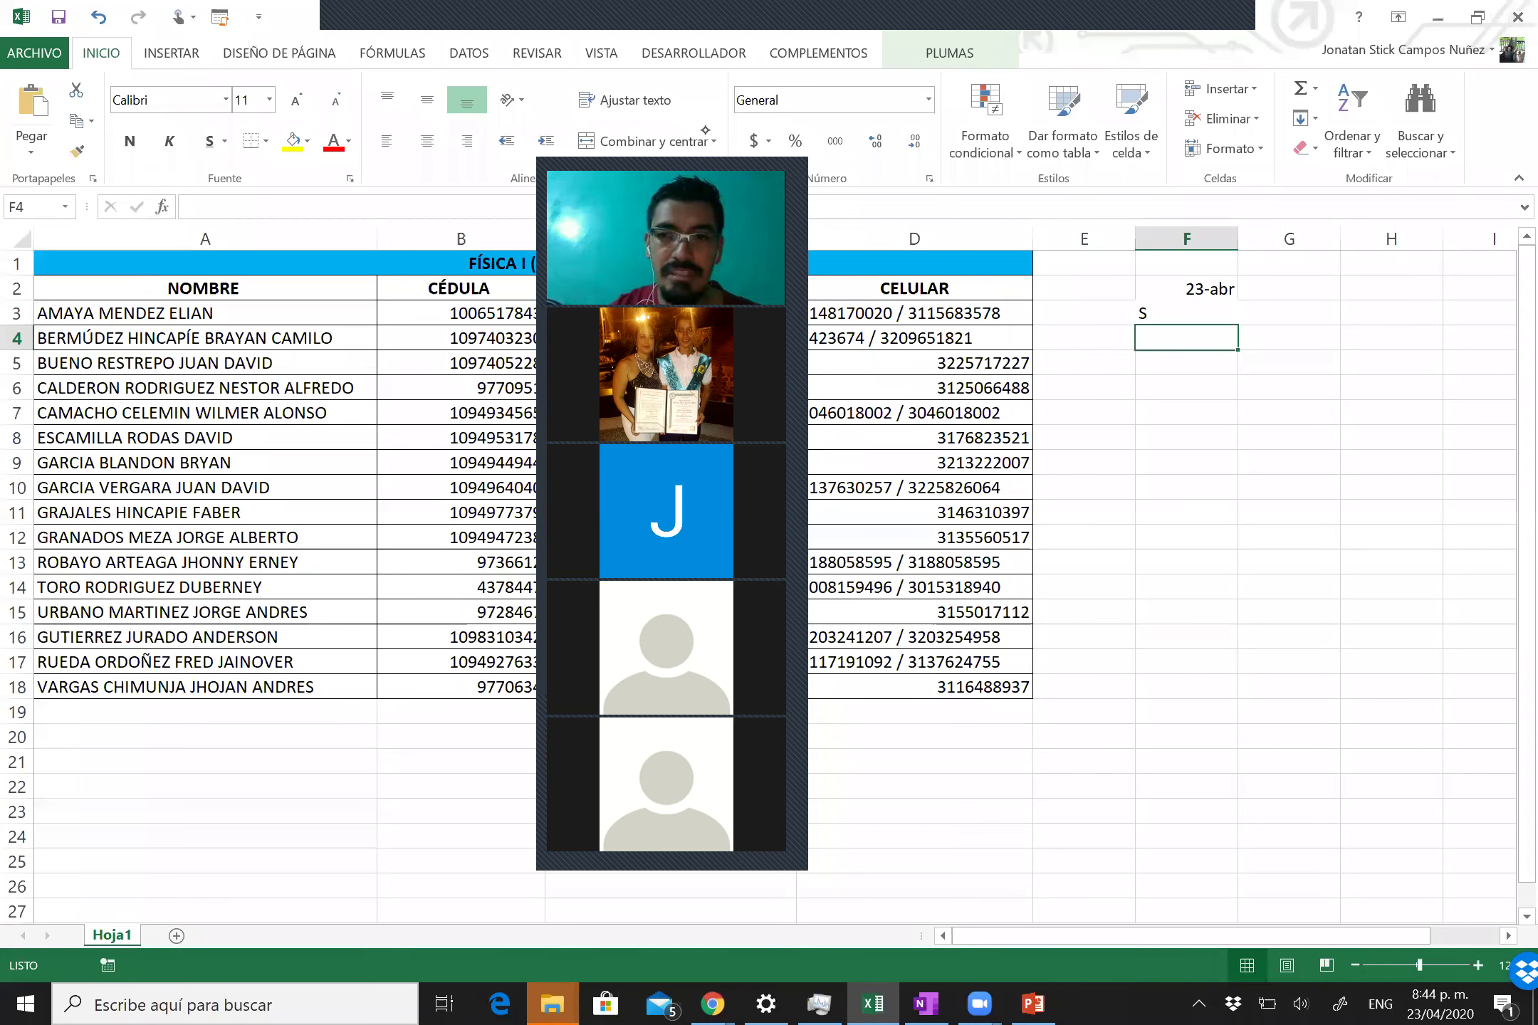
{"action": "left_click", "coordinate": [1185, 313]}
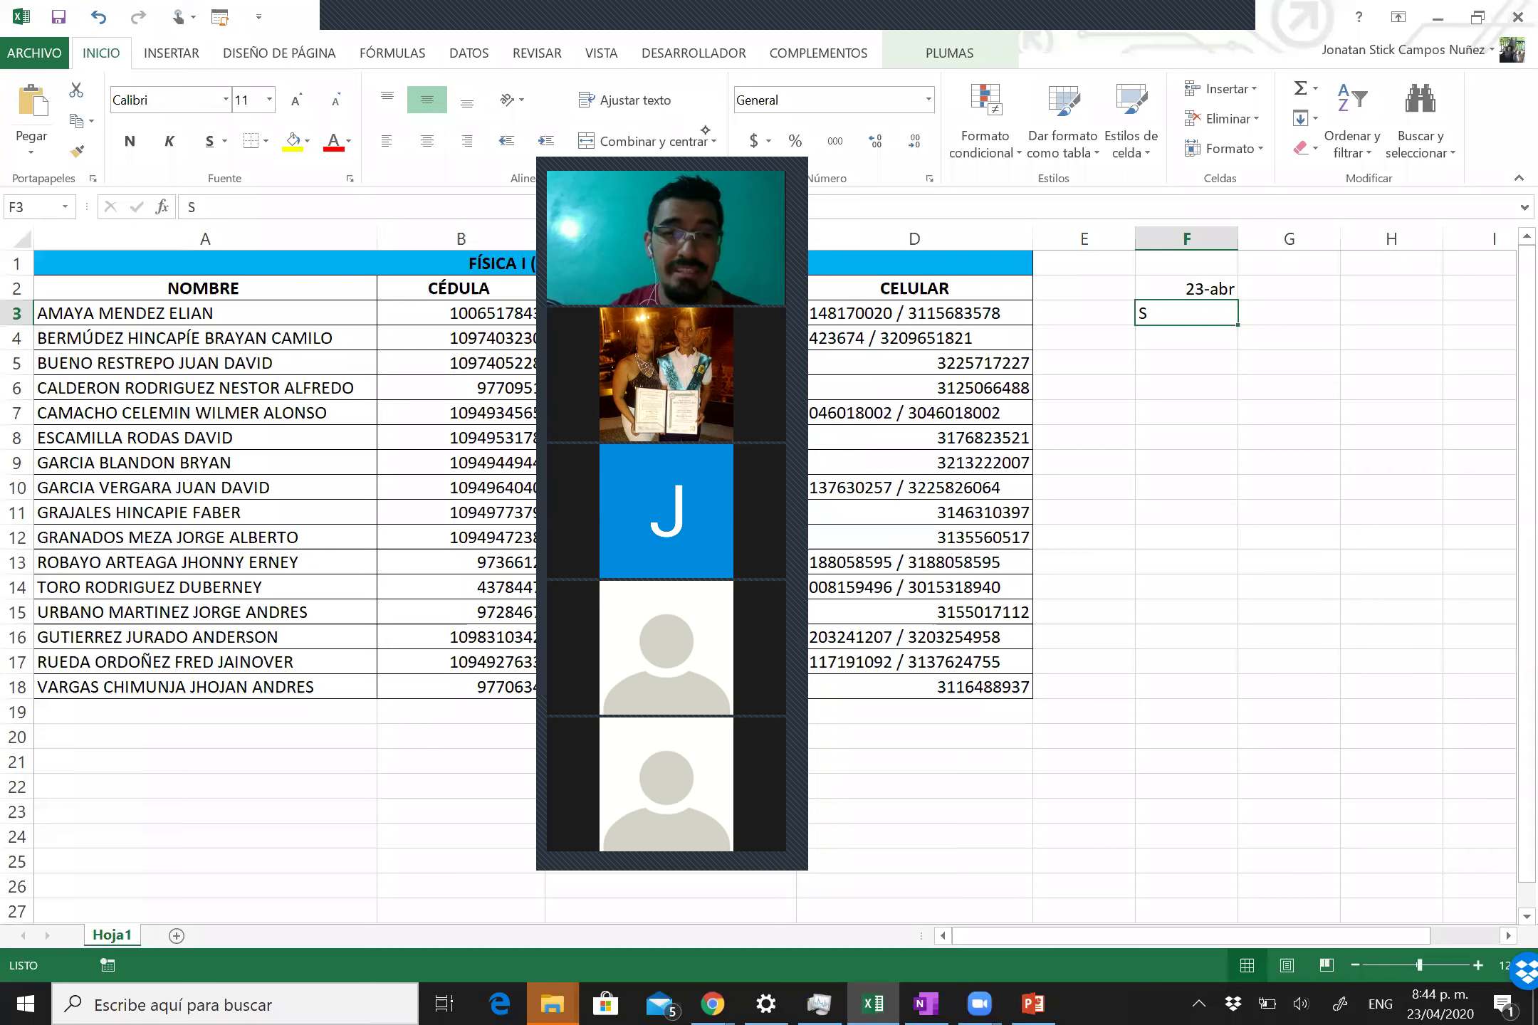
{"action": "key", "text": "Return"}
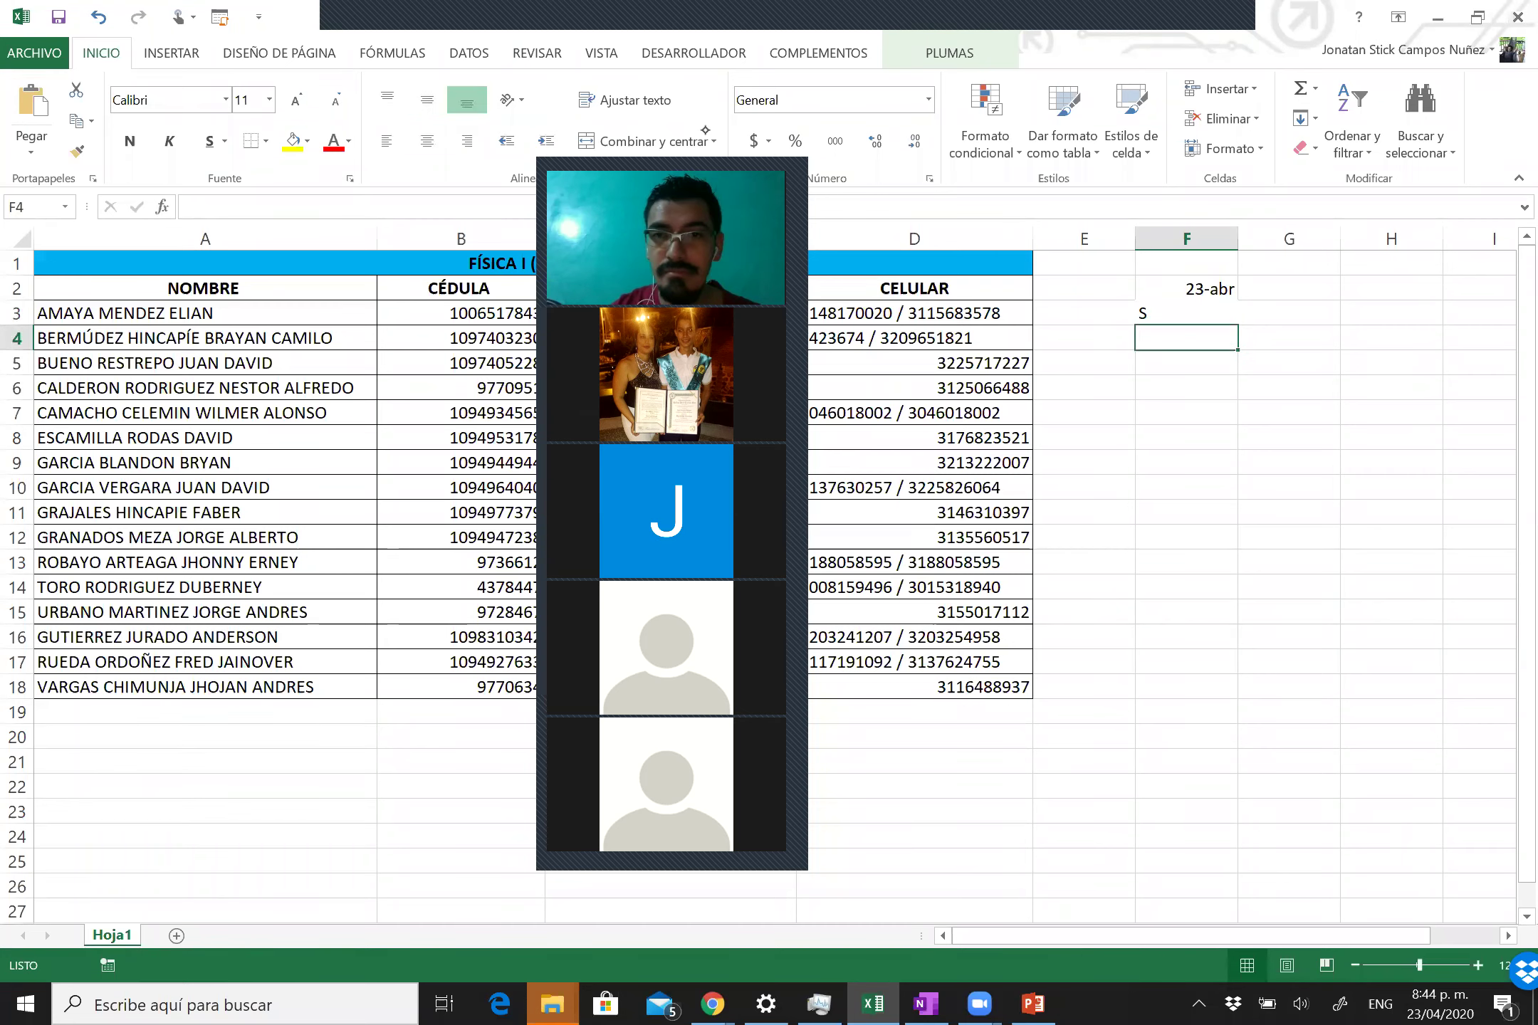
Record the 23-abr attendance mark S for the students in rows 4 to 6, in cells F4 to F6.
{"action": "type", "text": "S"}
{"action": "key", "text": "Return"}
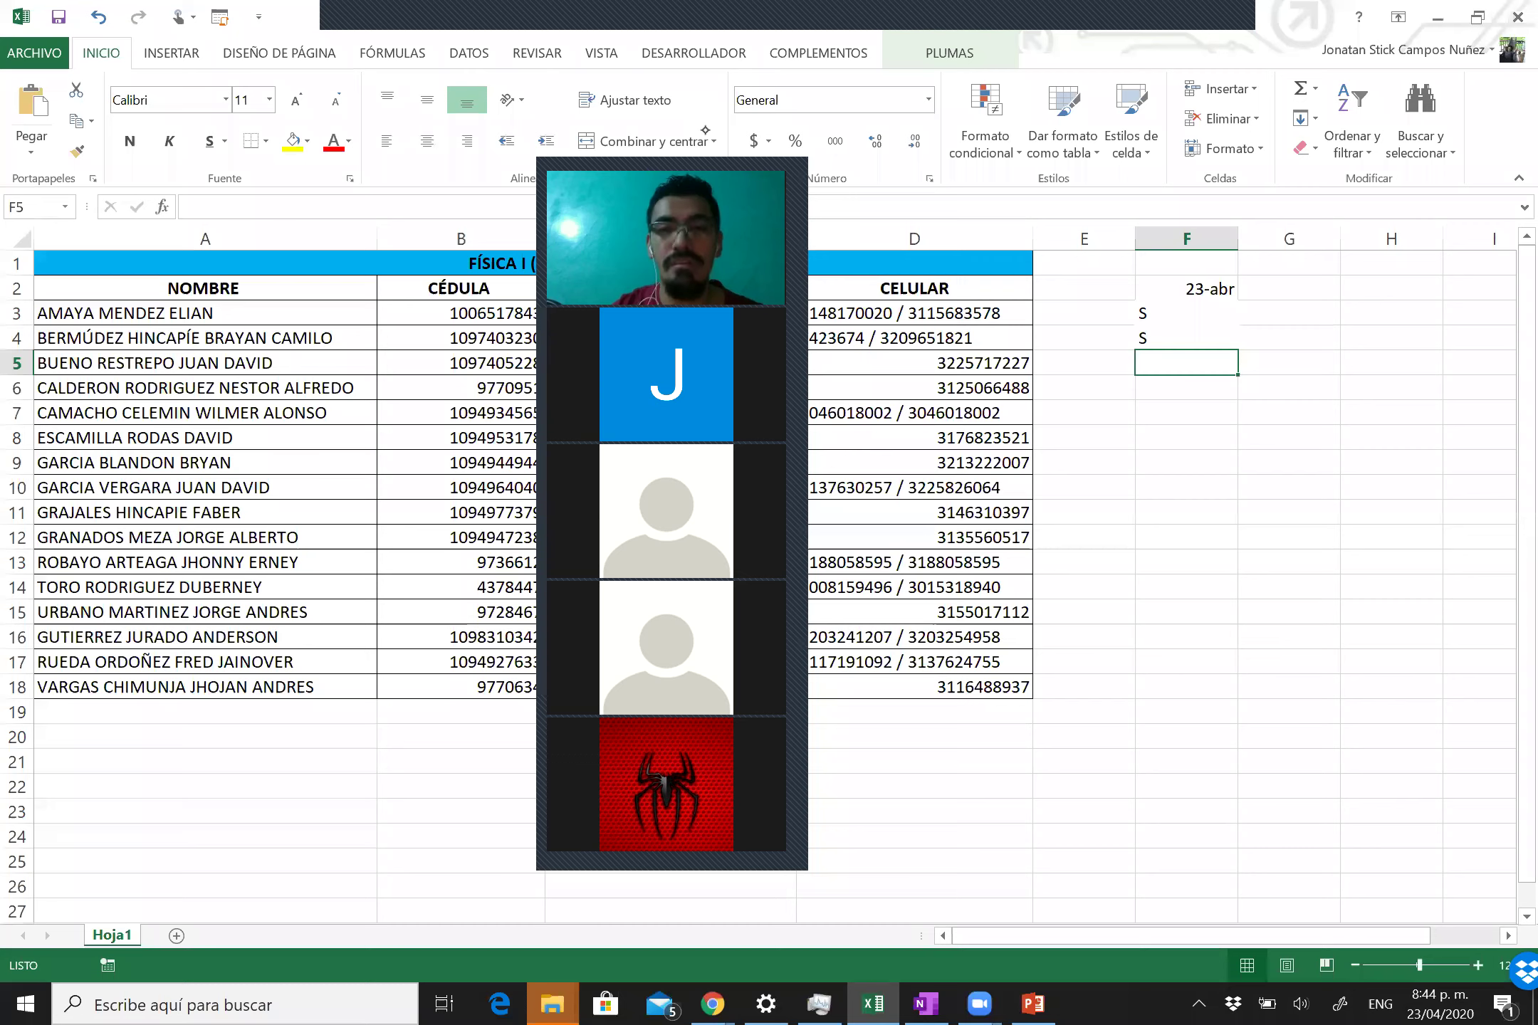
{"action": "type", "text": "S"}
{"action": "key", "text": "Return"}
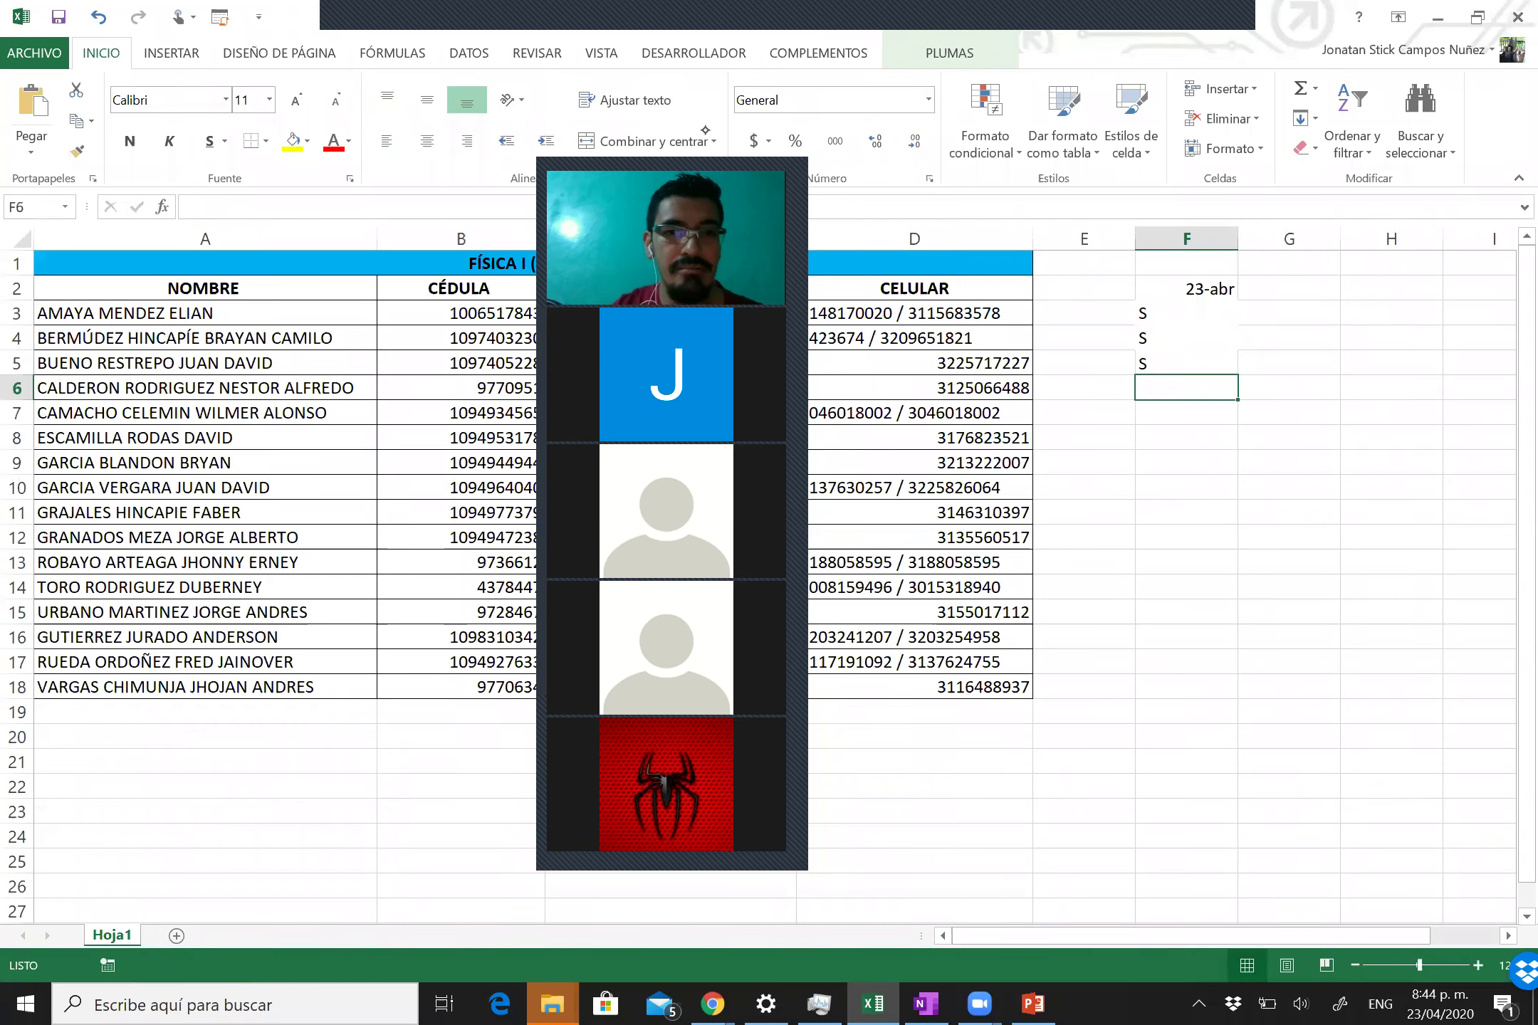
{"action": "type", "text": "S"}
{"action": "key", "text": "Return"}
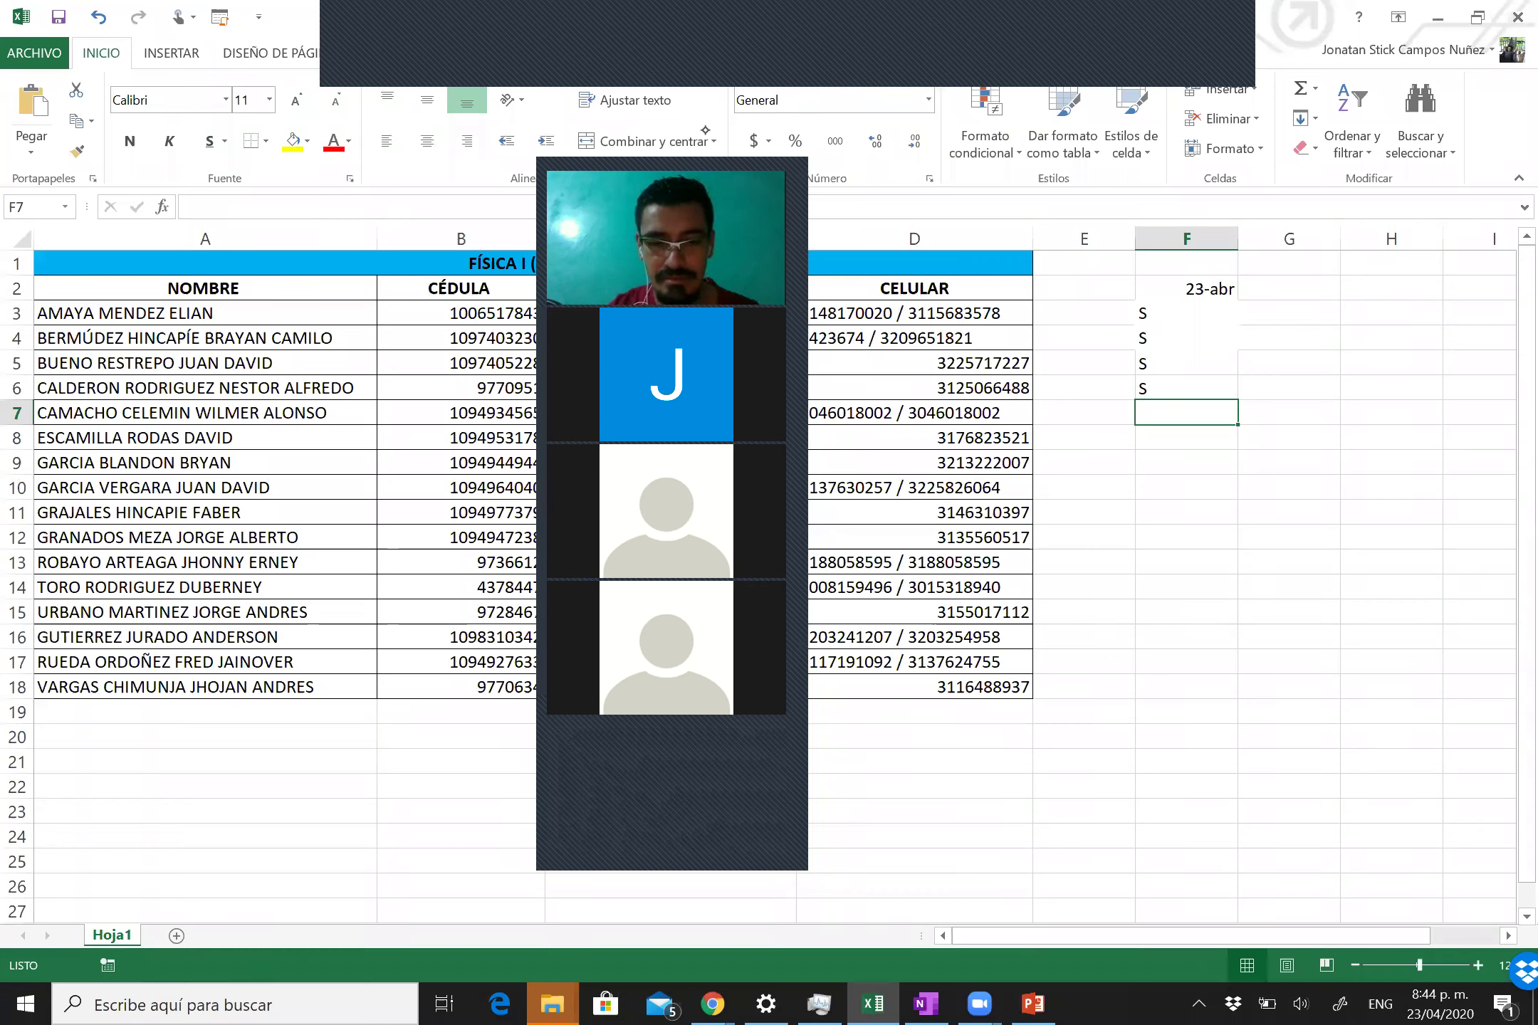
Enter N as the attendance mark in cell F7, and correct it to S.
{"action": "type", "text": "N"}
{"action": "key", "text": "Return"}
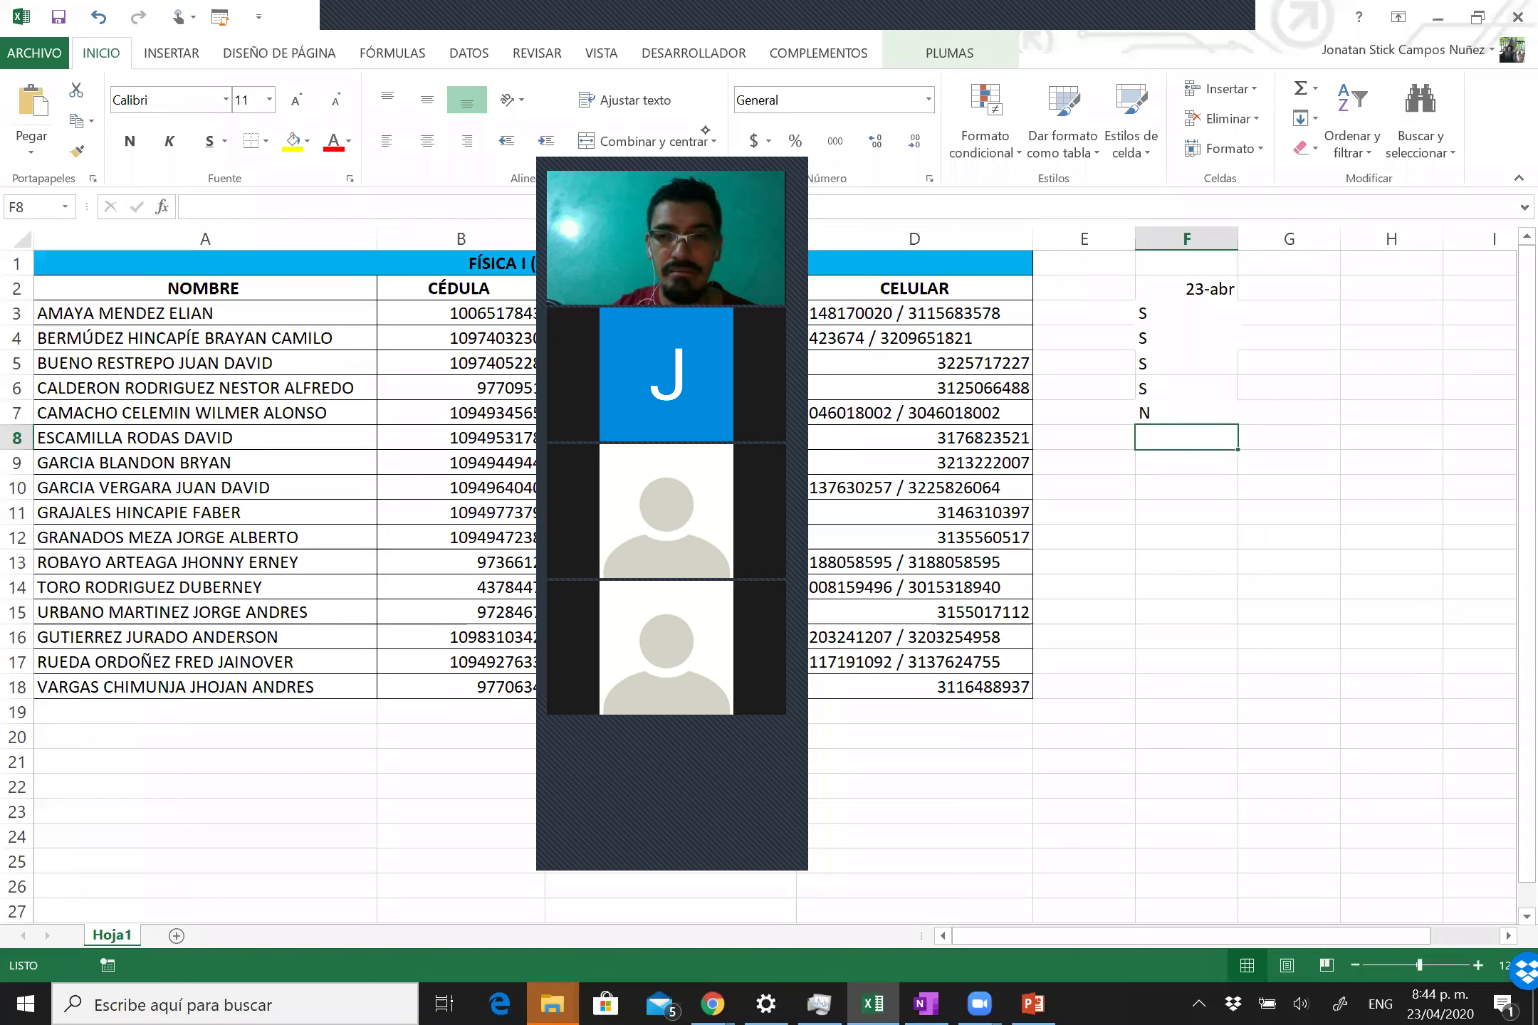
{"action": "key", "text": "Up"}
{"action": "type", "text": "S"}
{"action": "key", "text": "Return"}
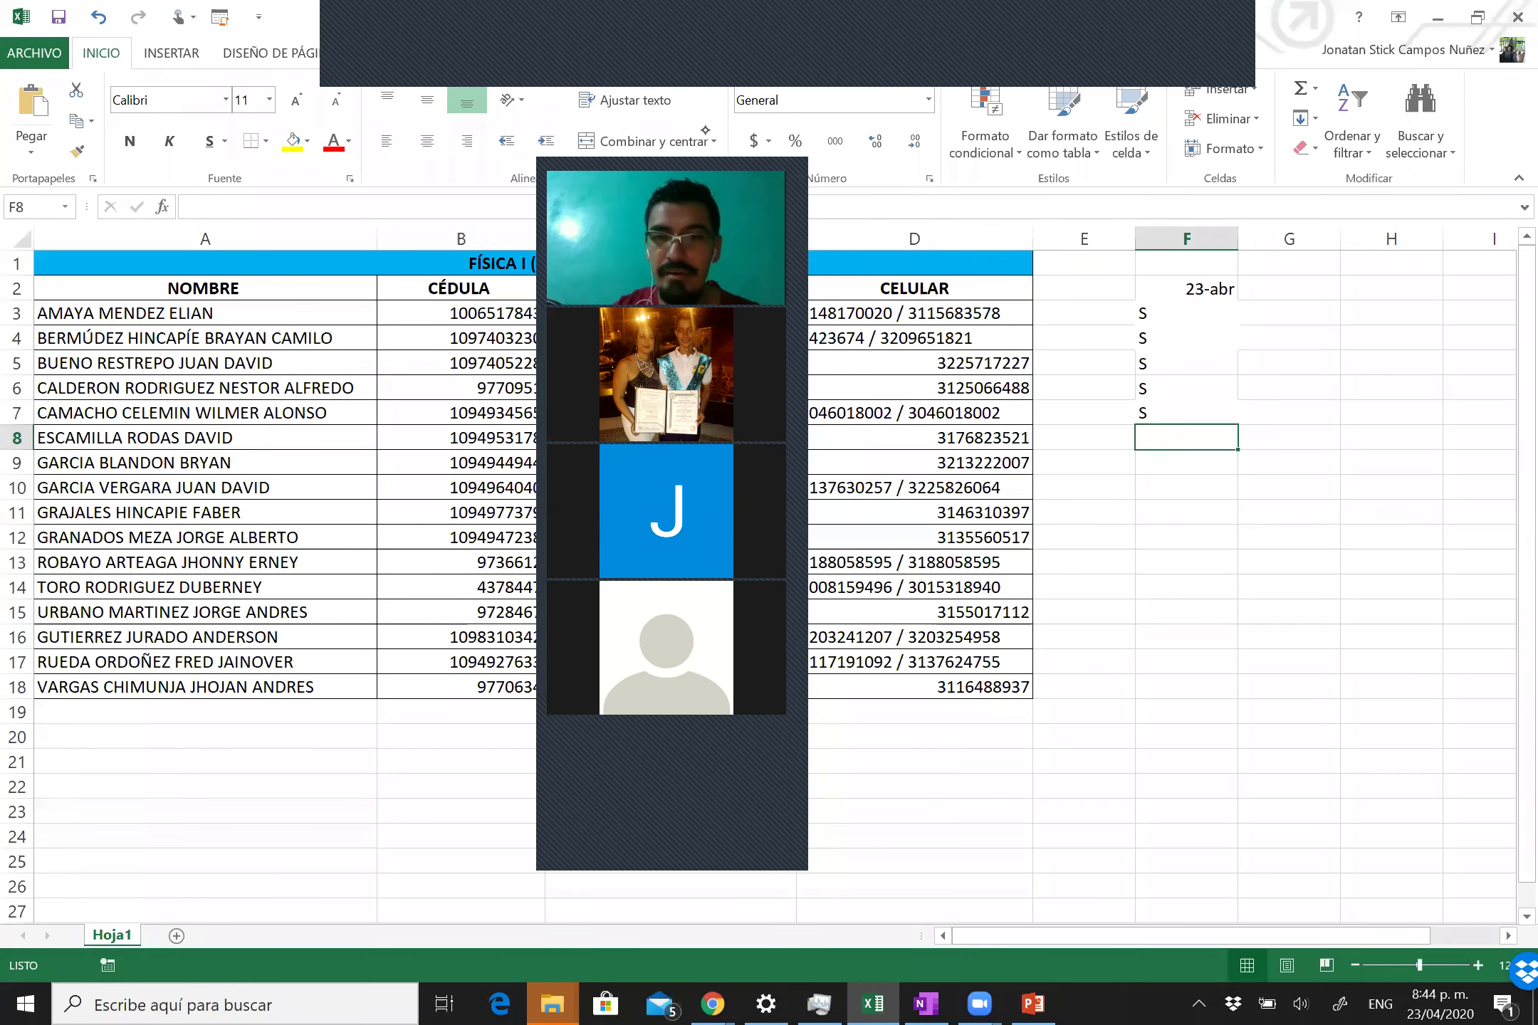
Enter the attendance mark N in cell F8, and set cell F9 to S after first marking it N.
{"action": "type", "text": "N"}
{"action": "key", "text": "Return"}
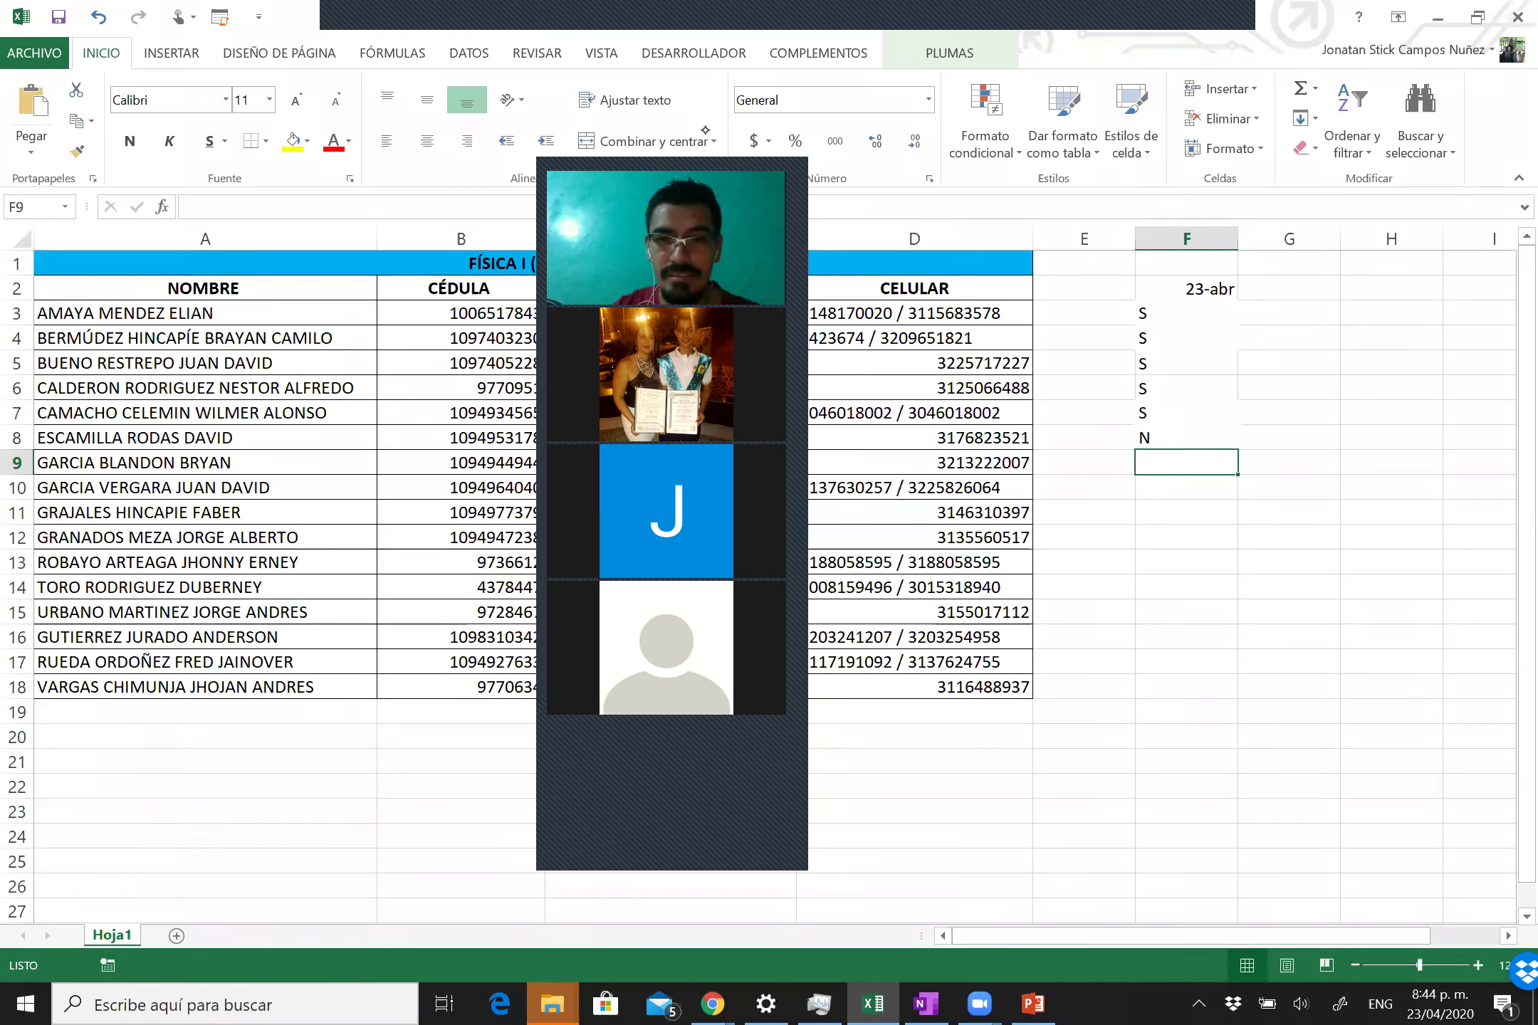
{"action": "type", "text": "N"}
{"action": "key", "text": "Return"}
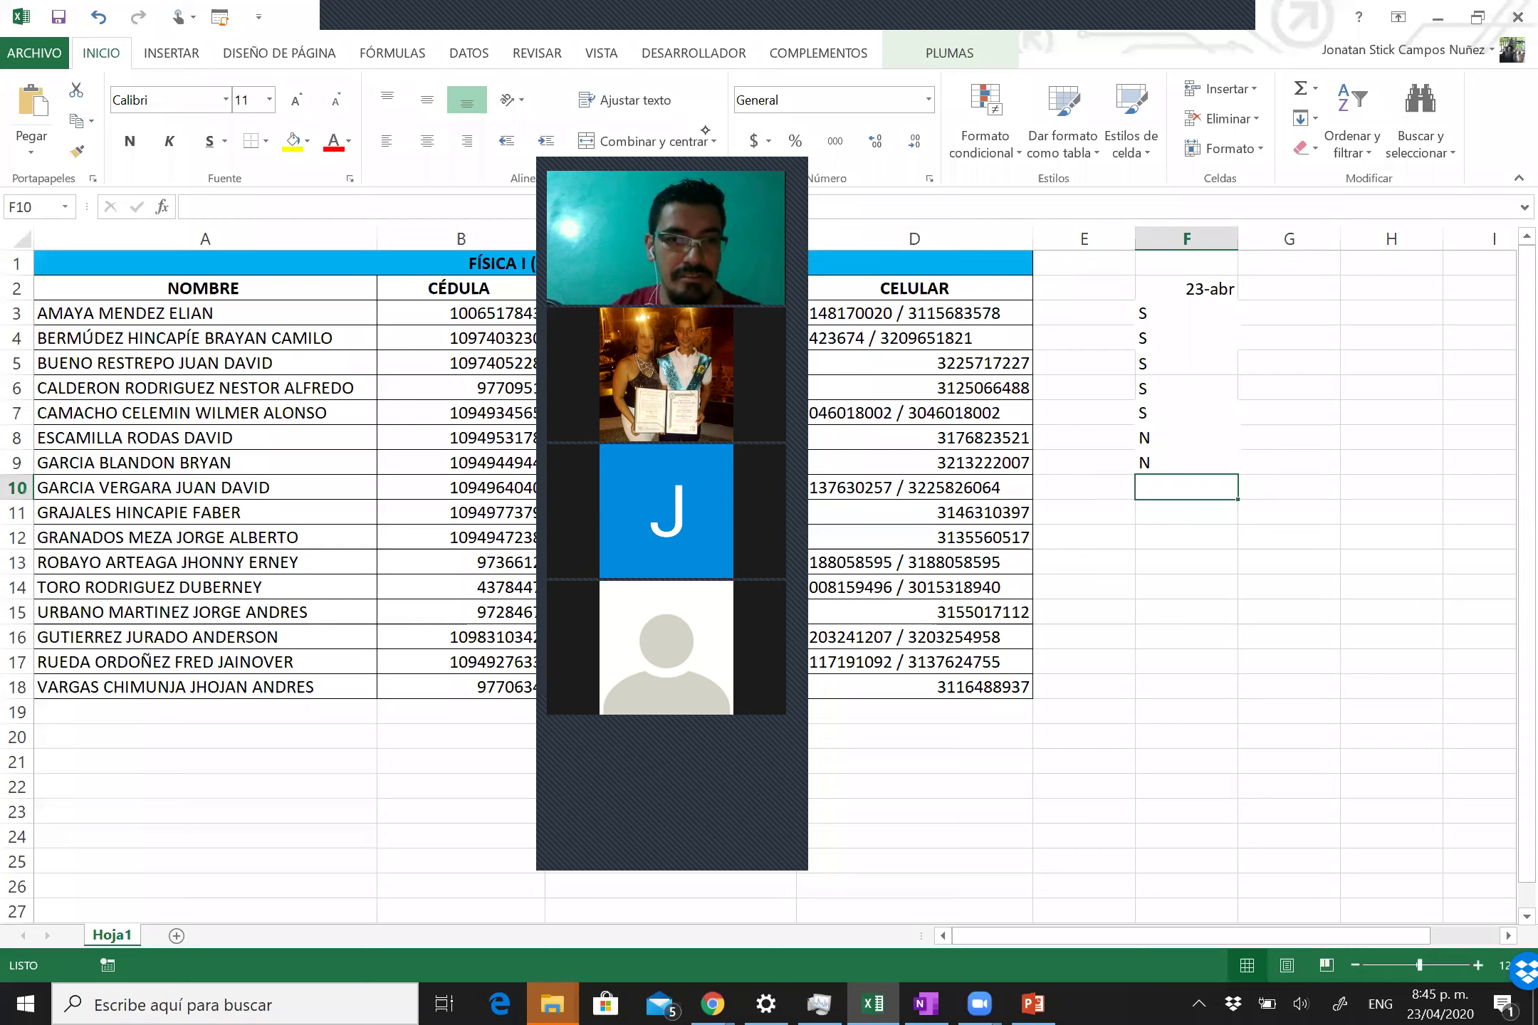
{"action": "left_click", "coordinate": [1186, 462]}
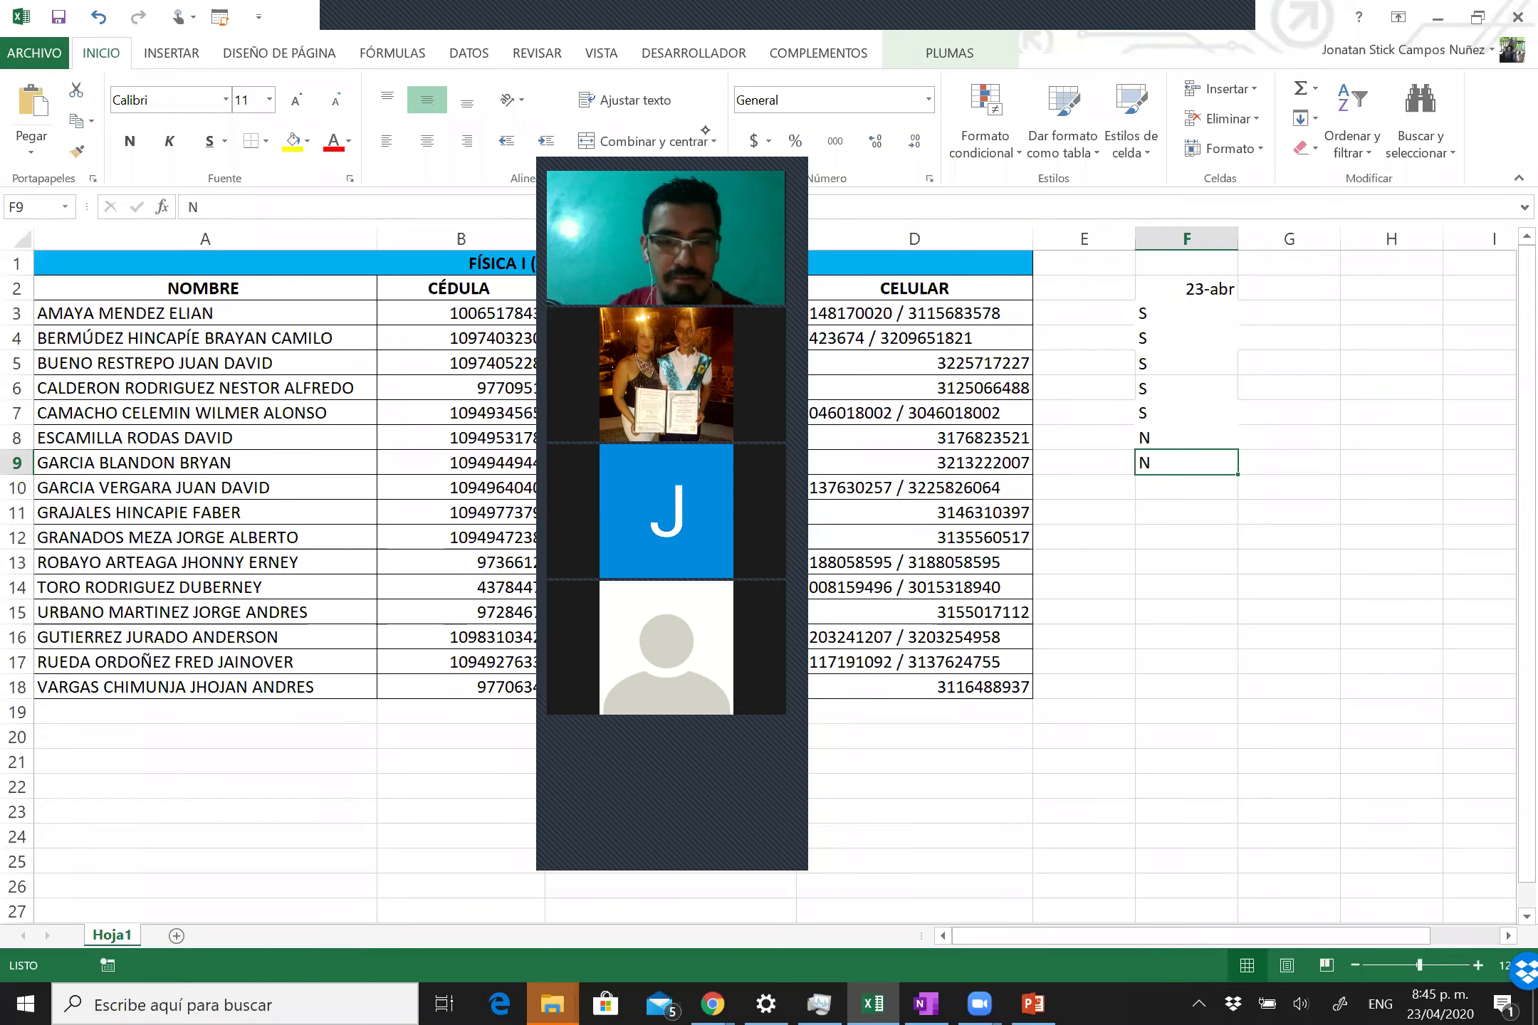
{"action": "type", "text": "S"}
{"action": "key", "text": "Return"}
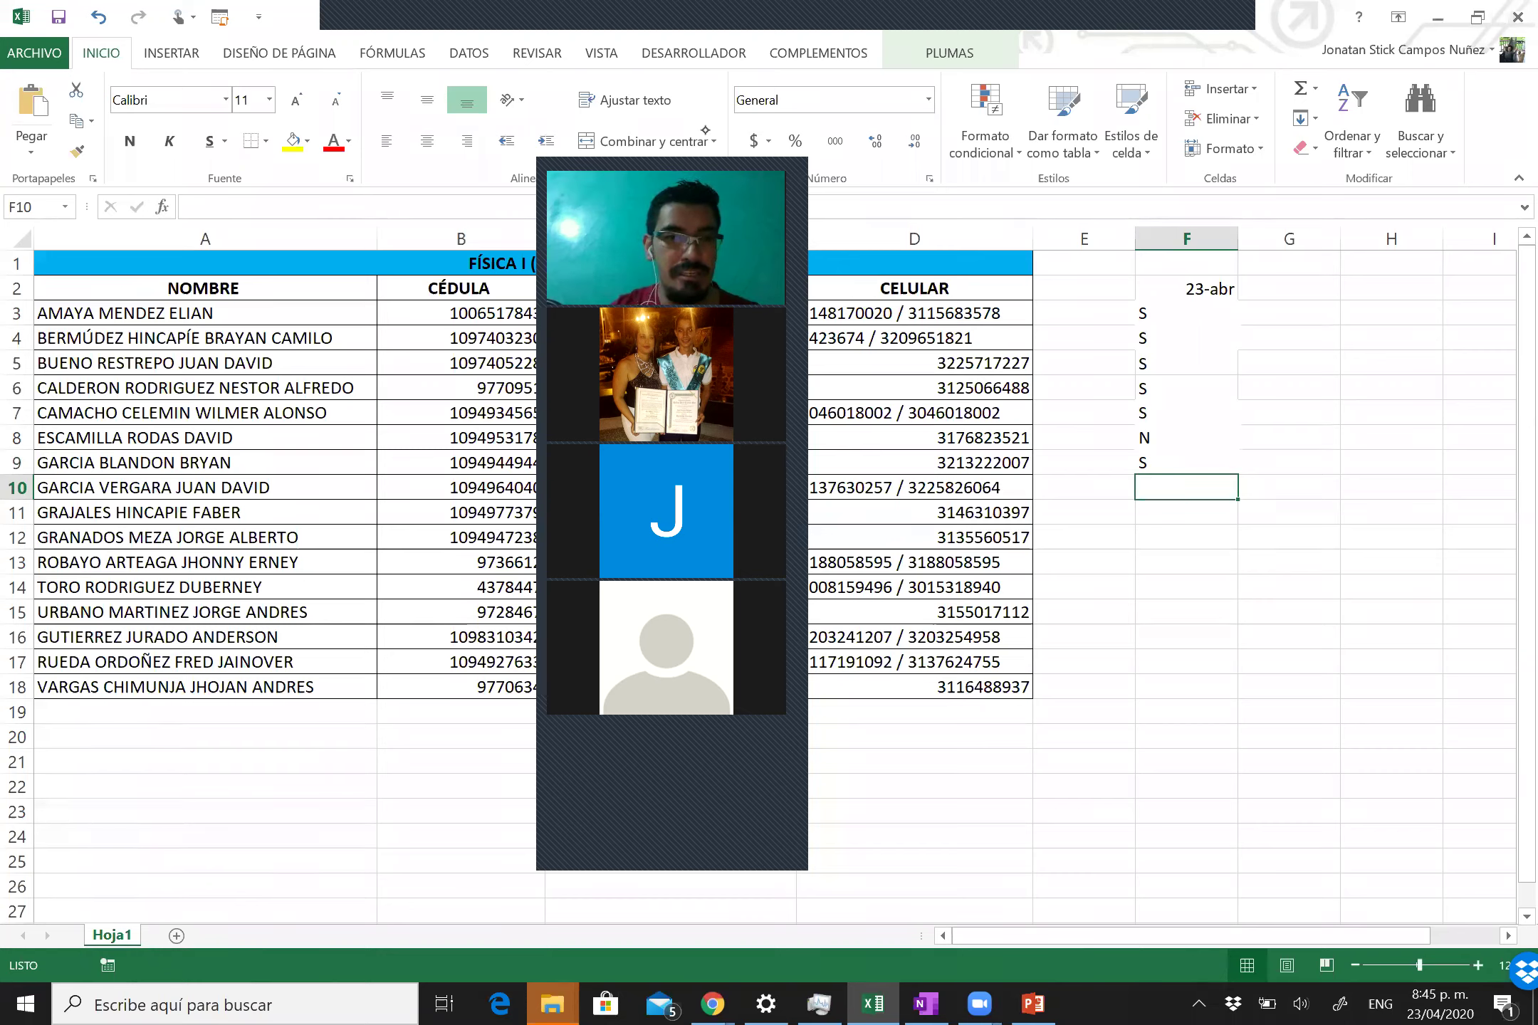
Record the attendance mark S for the students in rows 10 to 12, in cells F10 to F12.
{"action": "type", "text": "S"}
{"action": "key", "text": "Return"}
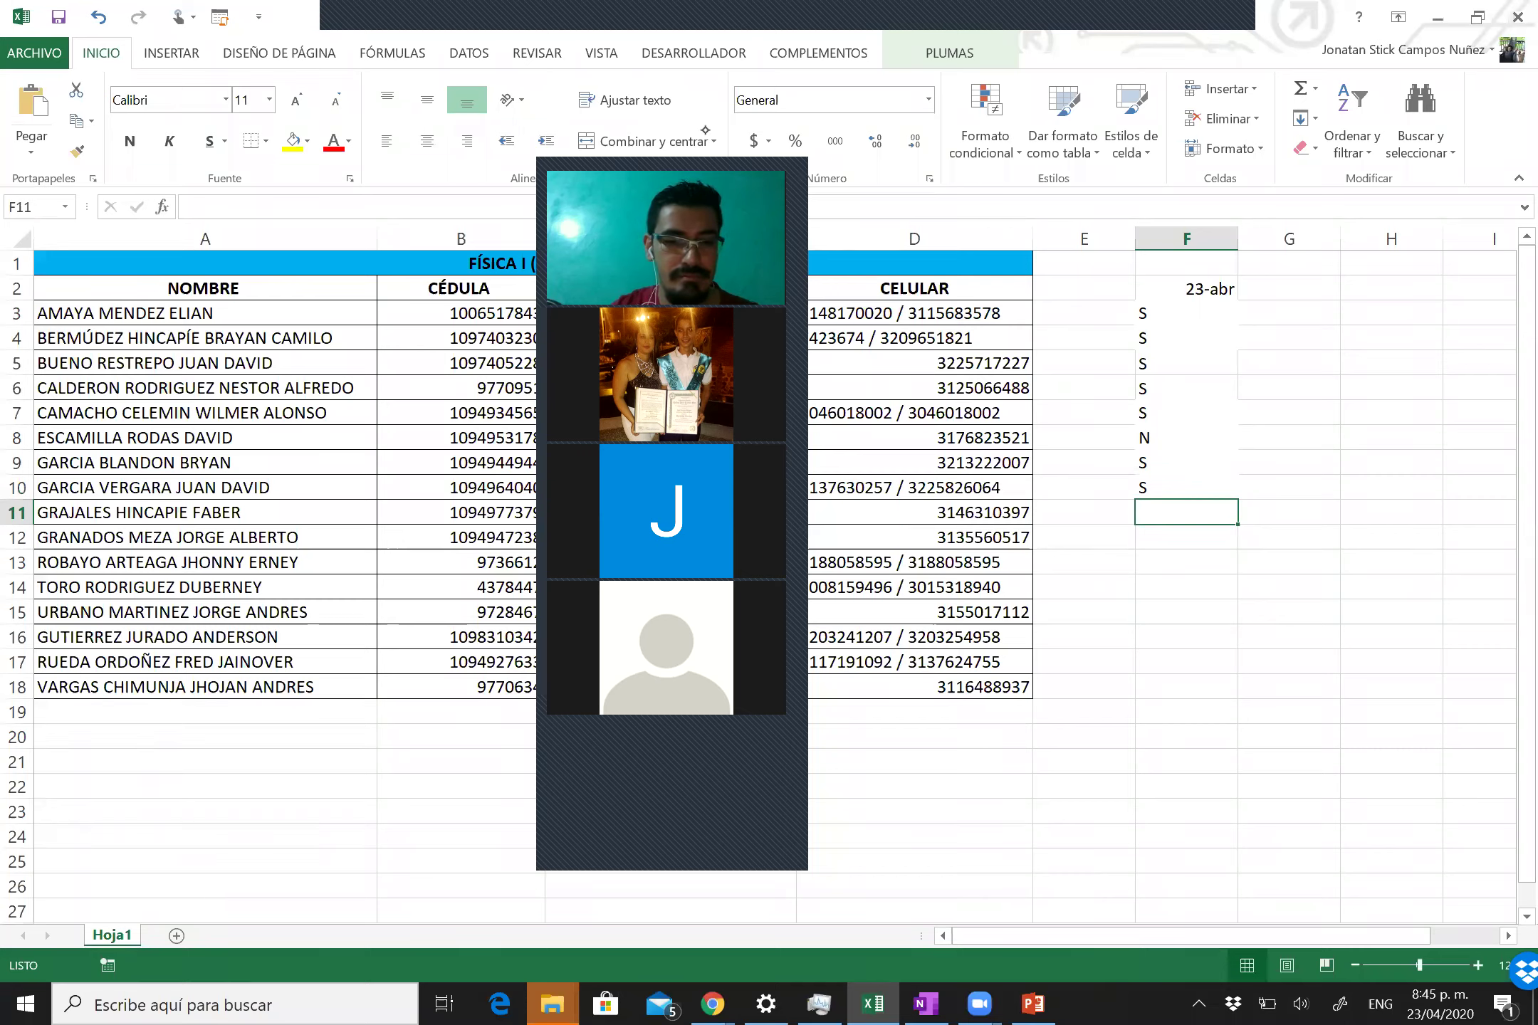
{"action": "type", "text": "S"}
{"action": "key", "text": "Return"}
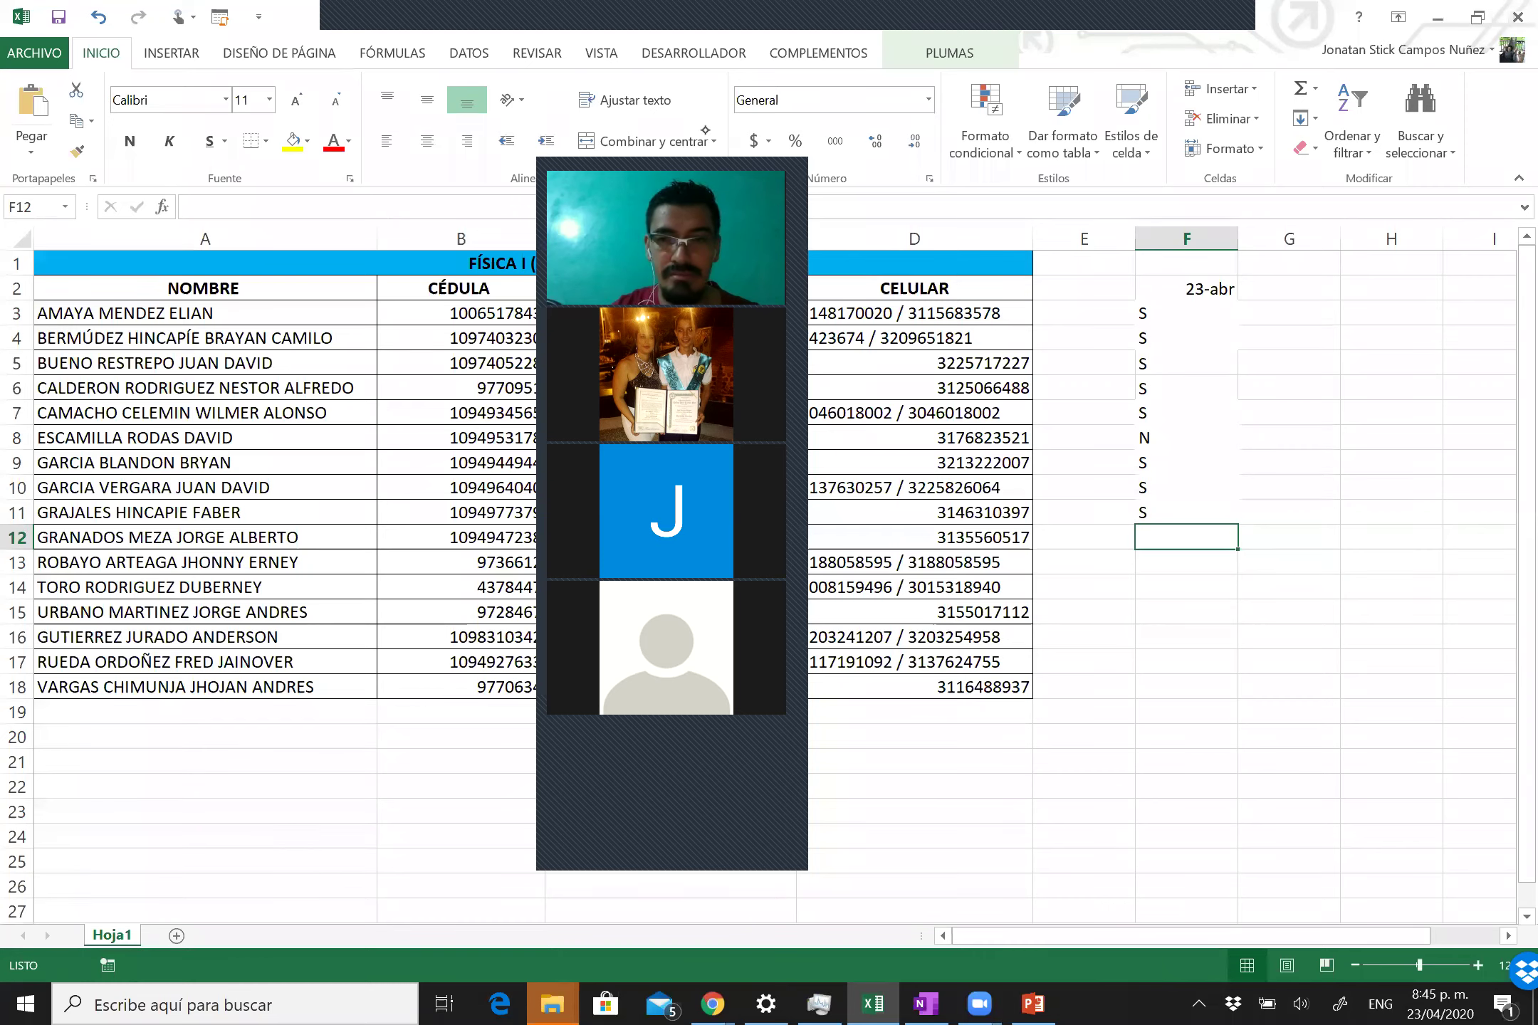
{"action": "type", "text": "S"}
{"action": "key", "text": "Return"}
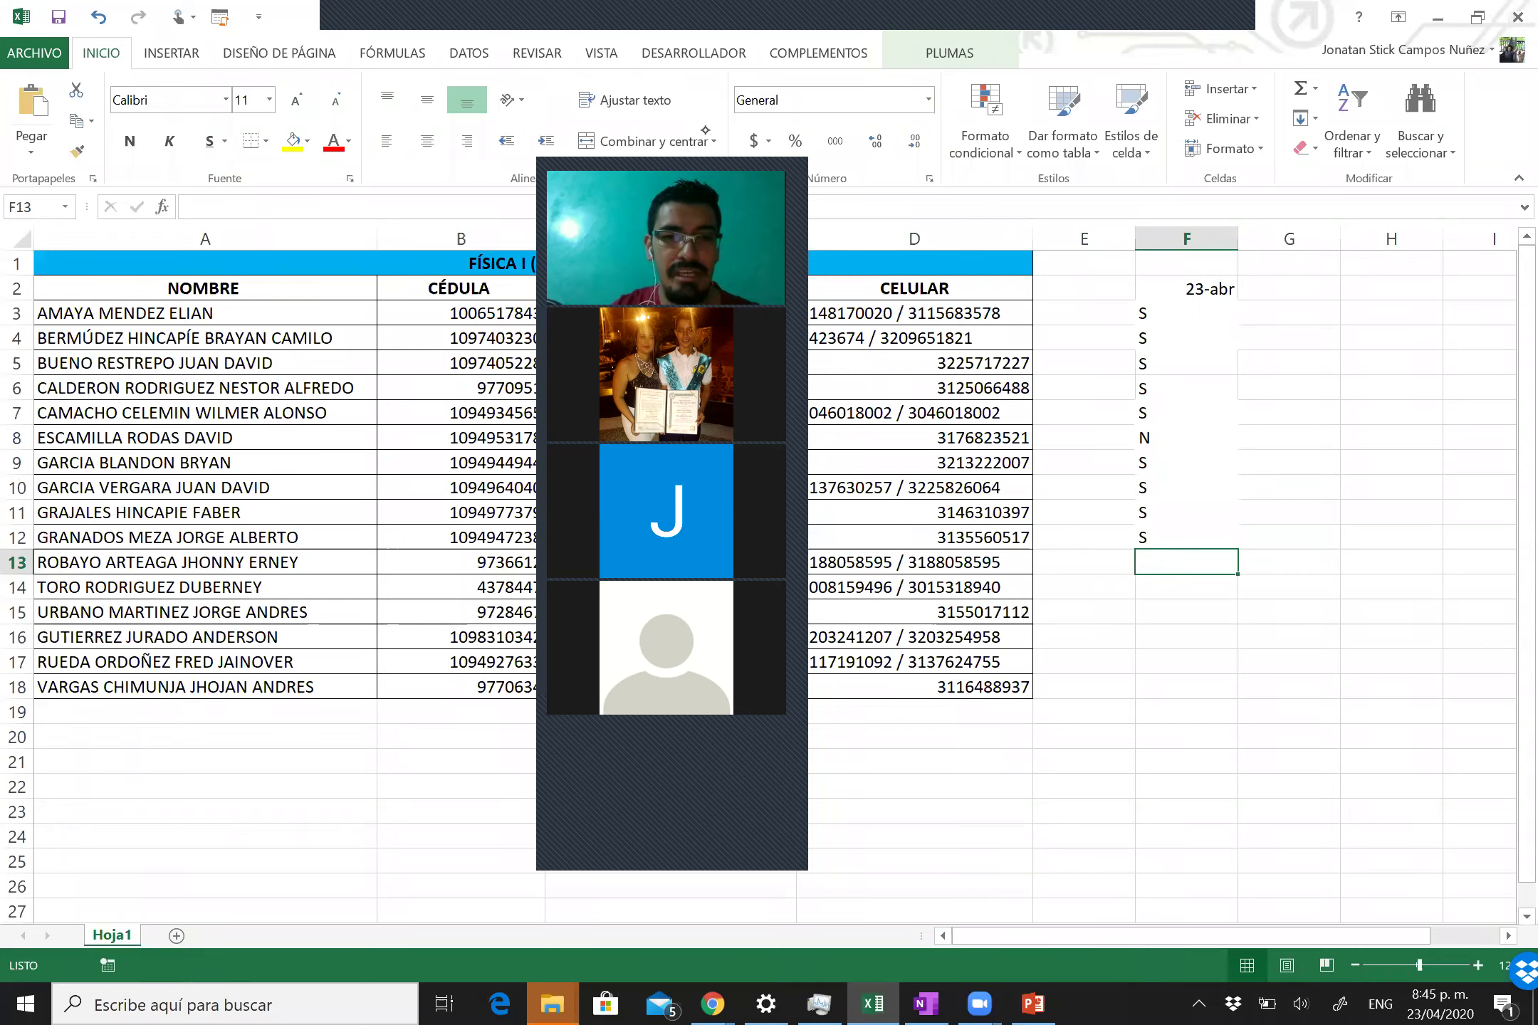
Fill cells F13 to F15 with the attendance mark S for the students in those rows.
{"action": "type", "text": "S"}
{"action": "key", "text": "Return"}
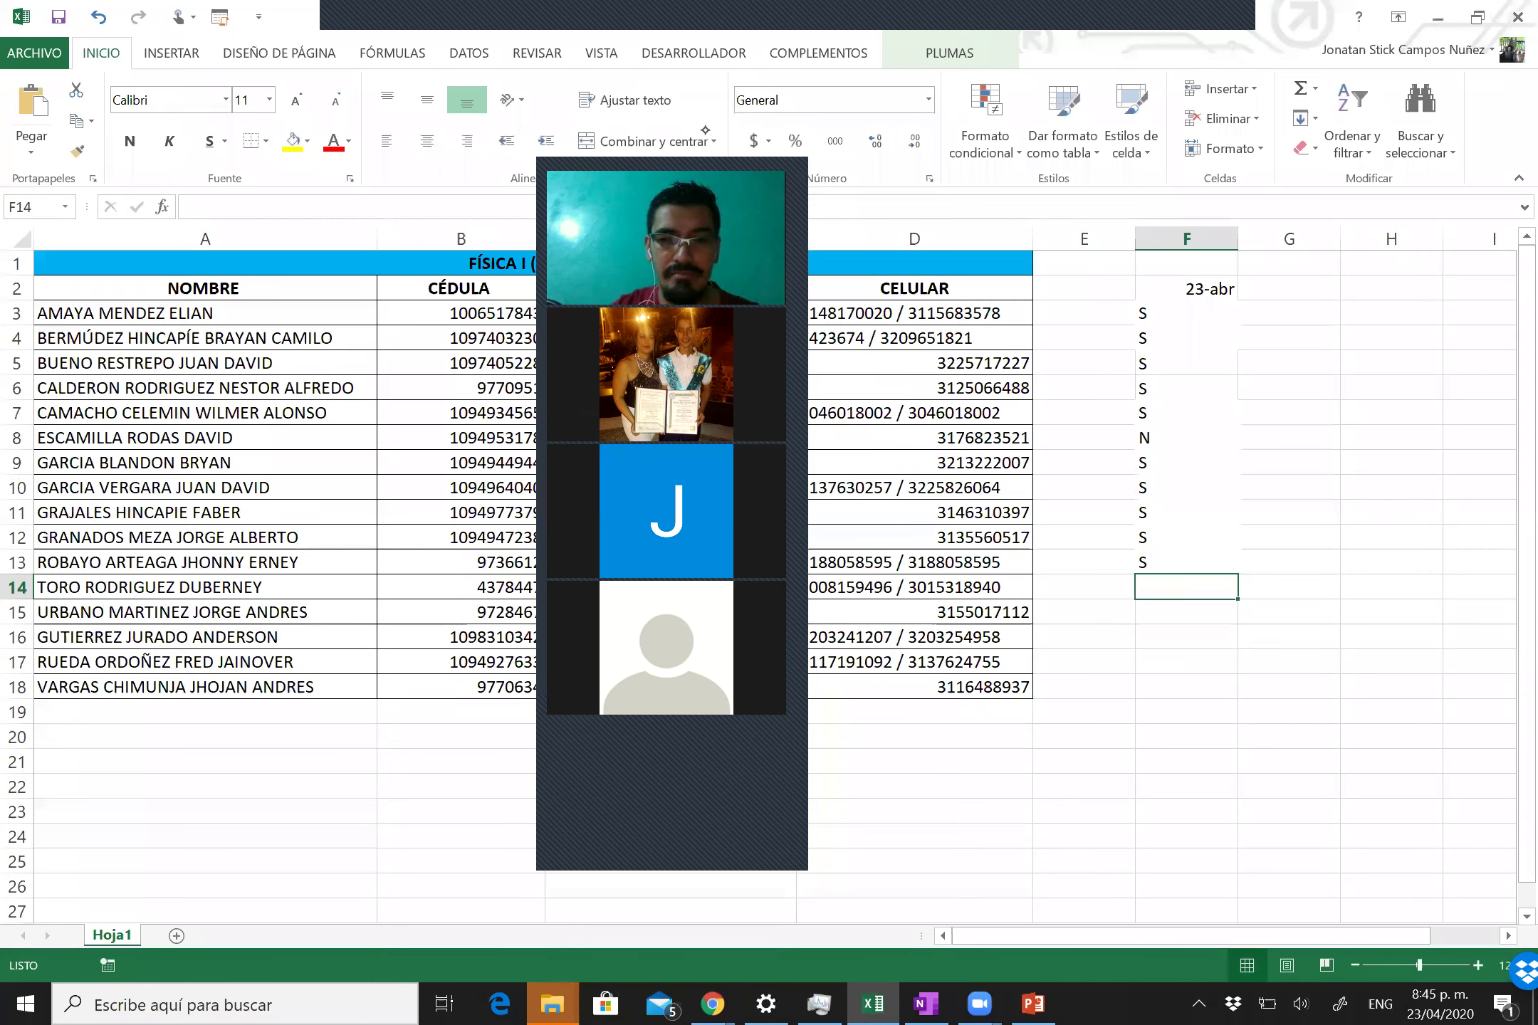
{"action": "type", "text": "S"}
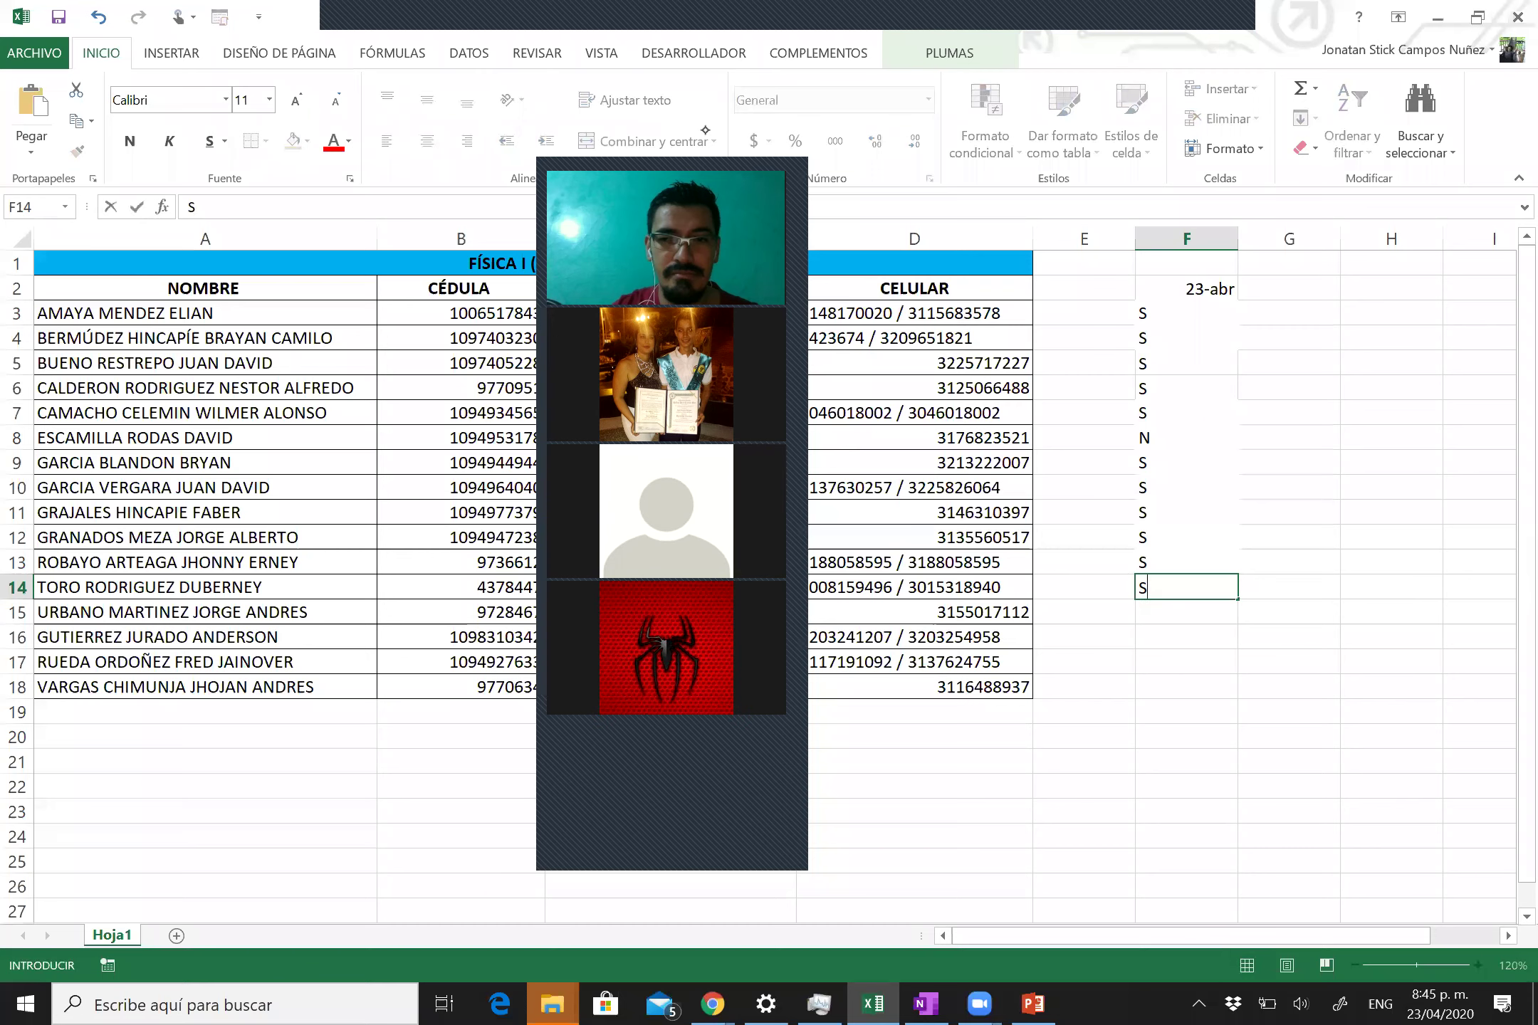
{"action": "key", "text": "Return"}
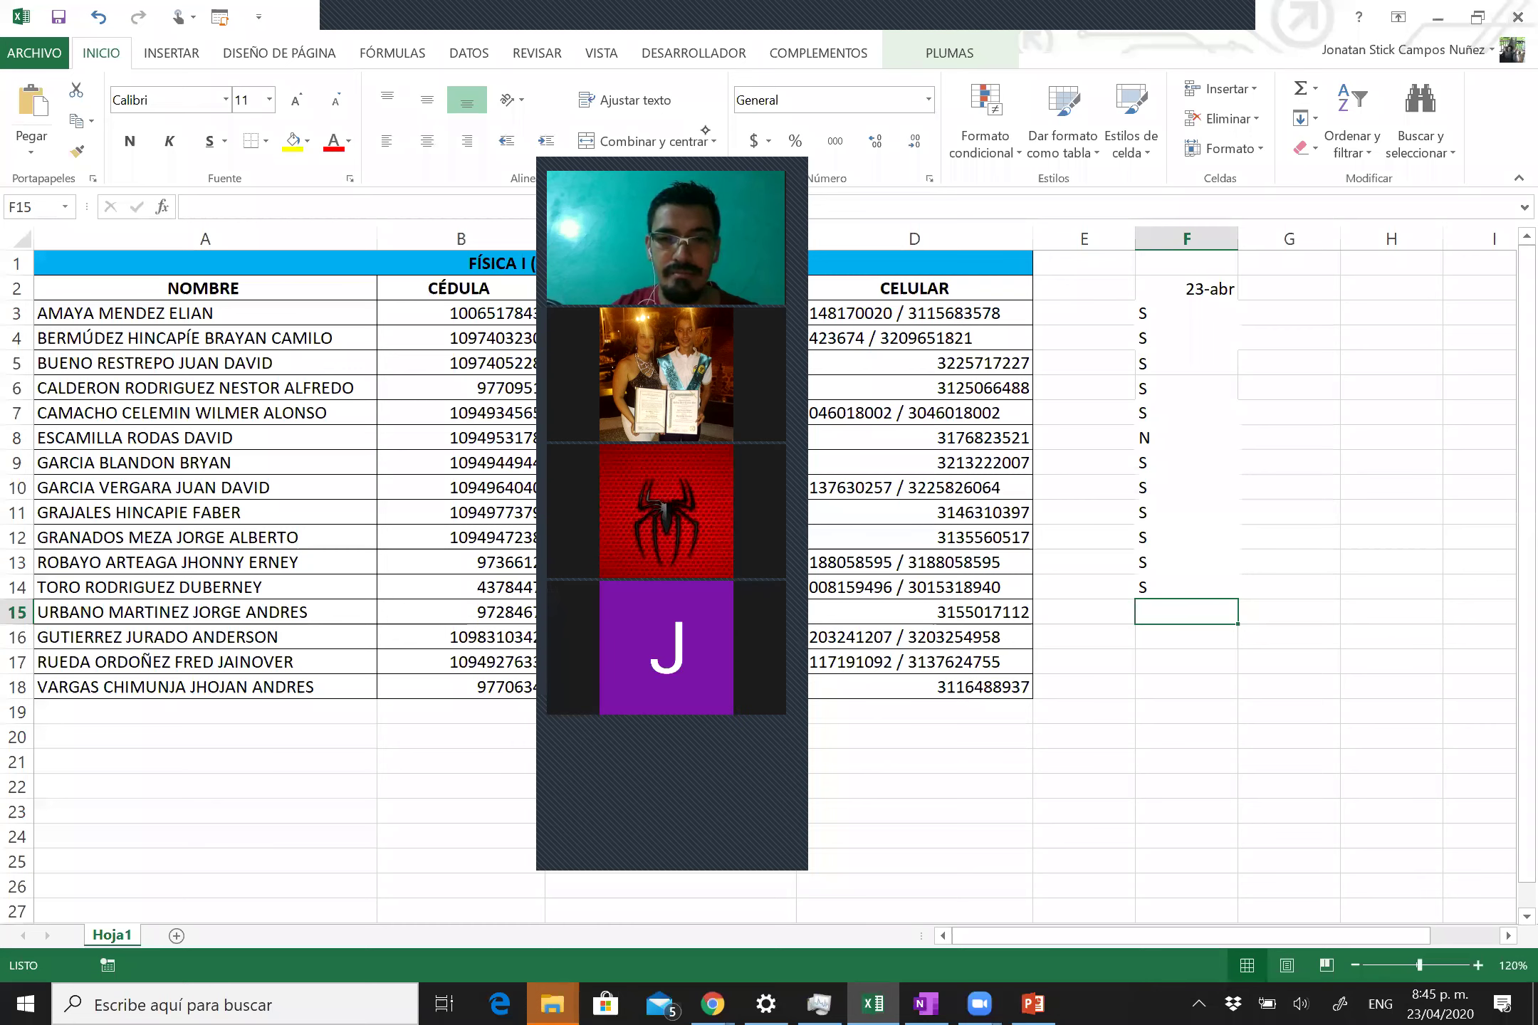
{"action": "type", "text": "S"}
{"action": "key", "text": "Return"}
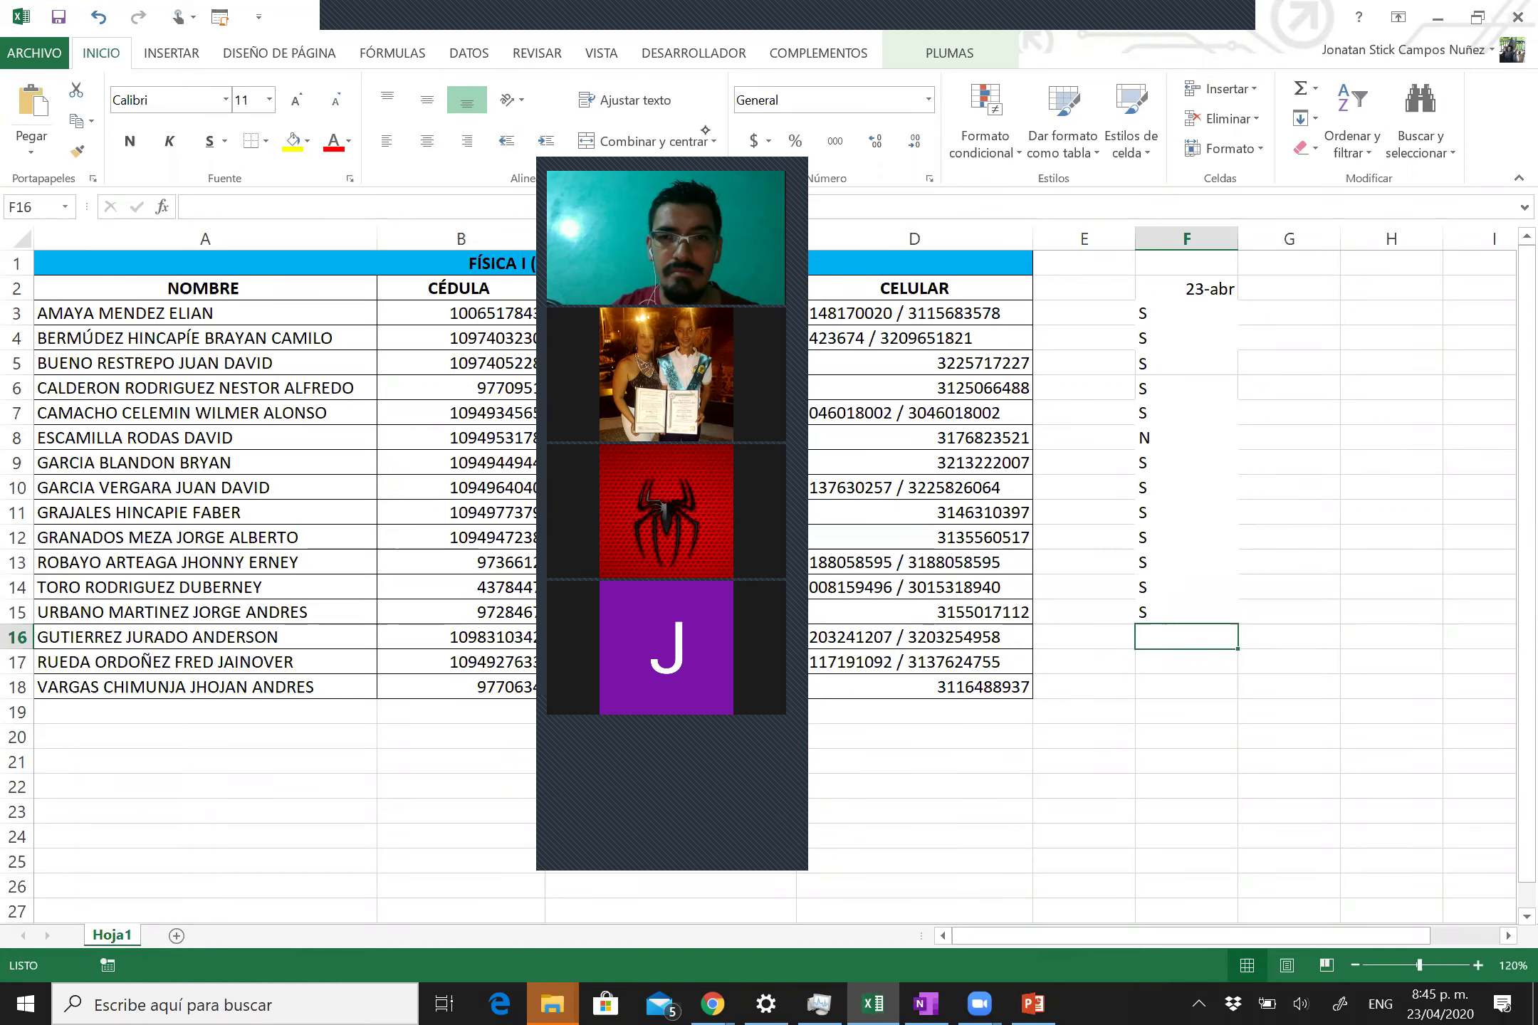
Complete the 23-abr attendance column with N in cells F16 and F17 and S in cell F18.
{"action": "type", "text": "N"}
{"action": "key", "text": "Return"}
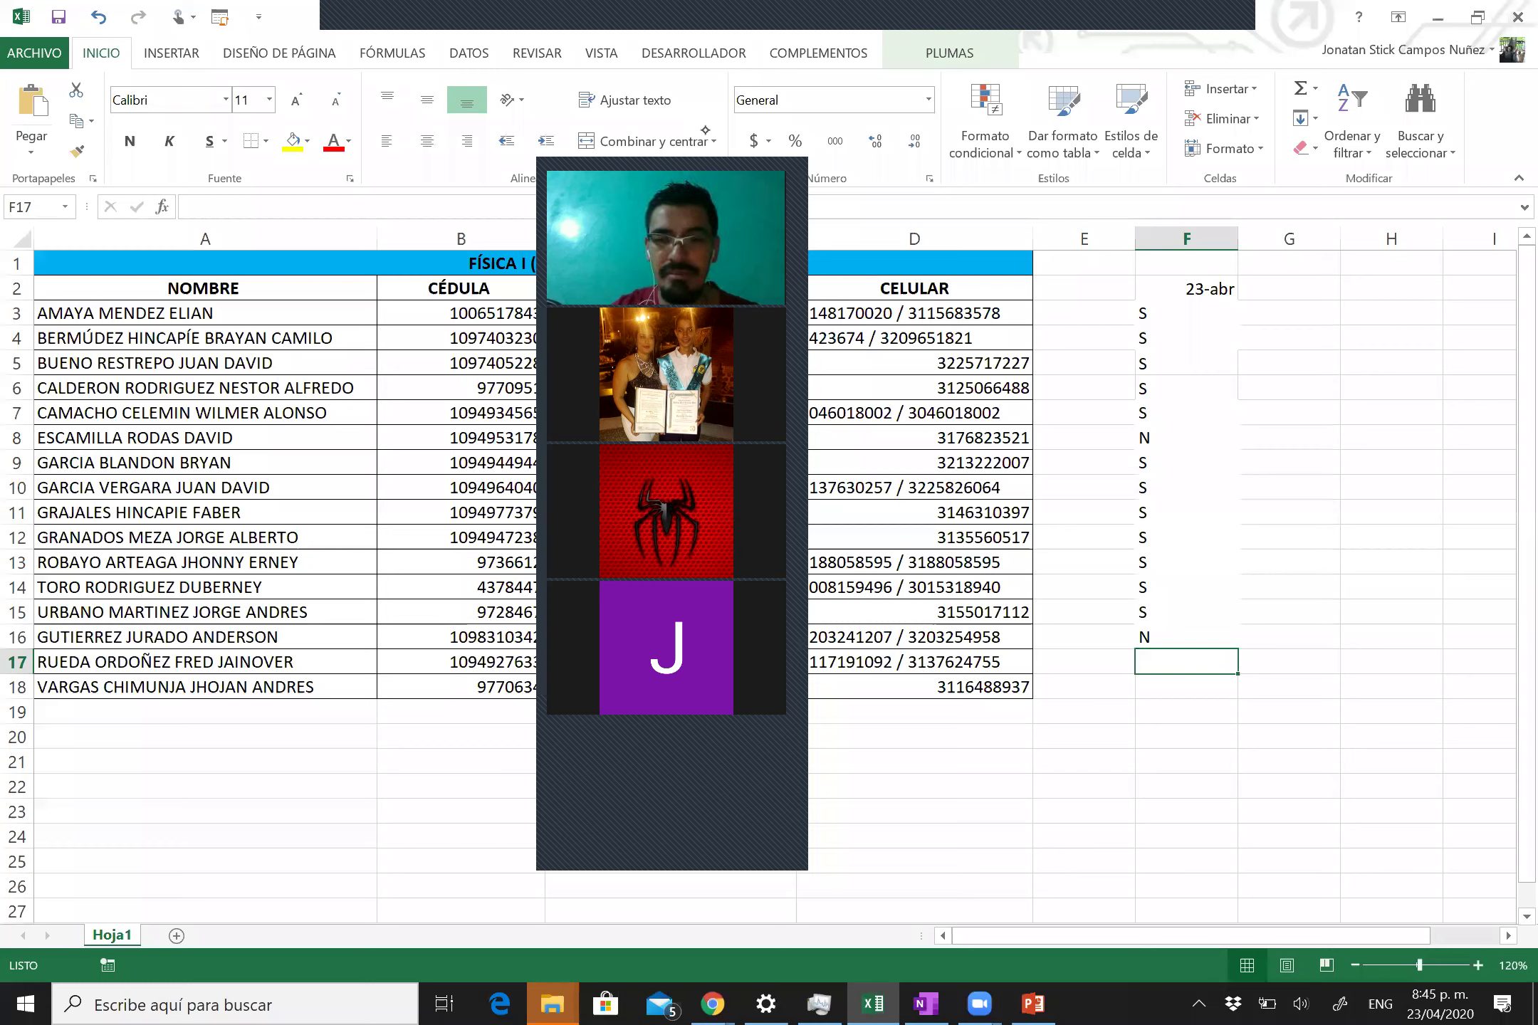
{"action": "type", "text": "N"}
{"action": "key", "text": "Return"}
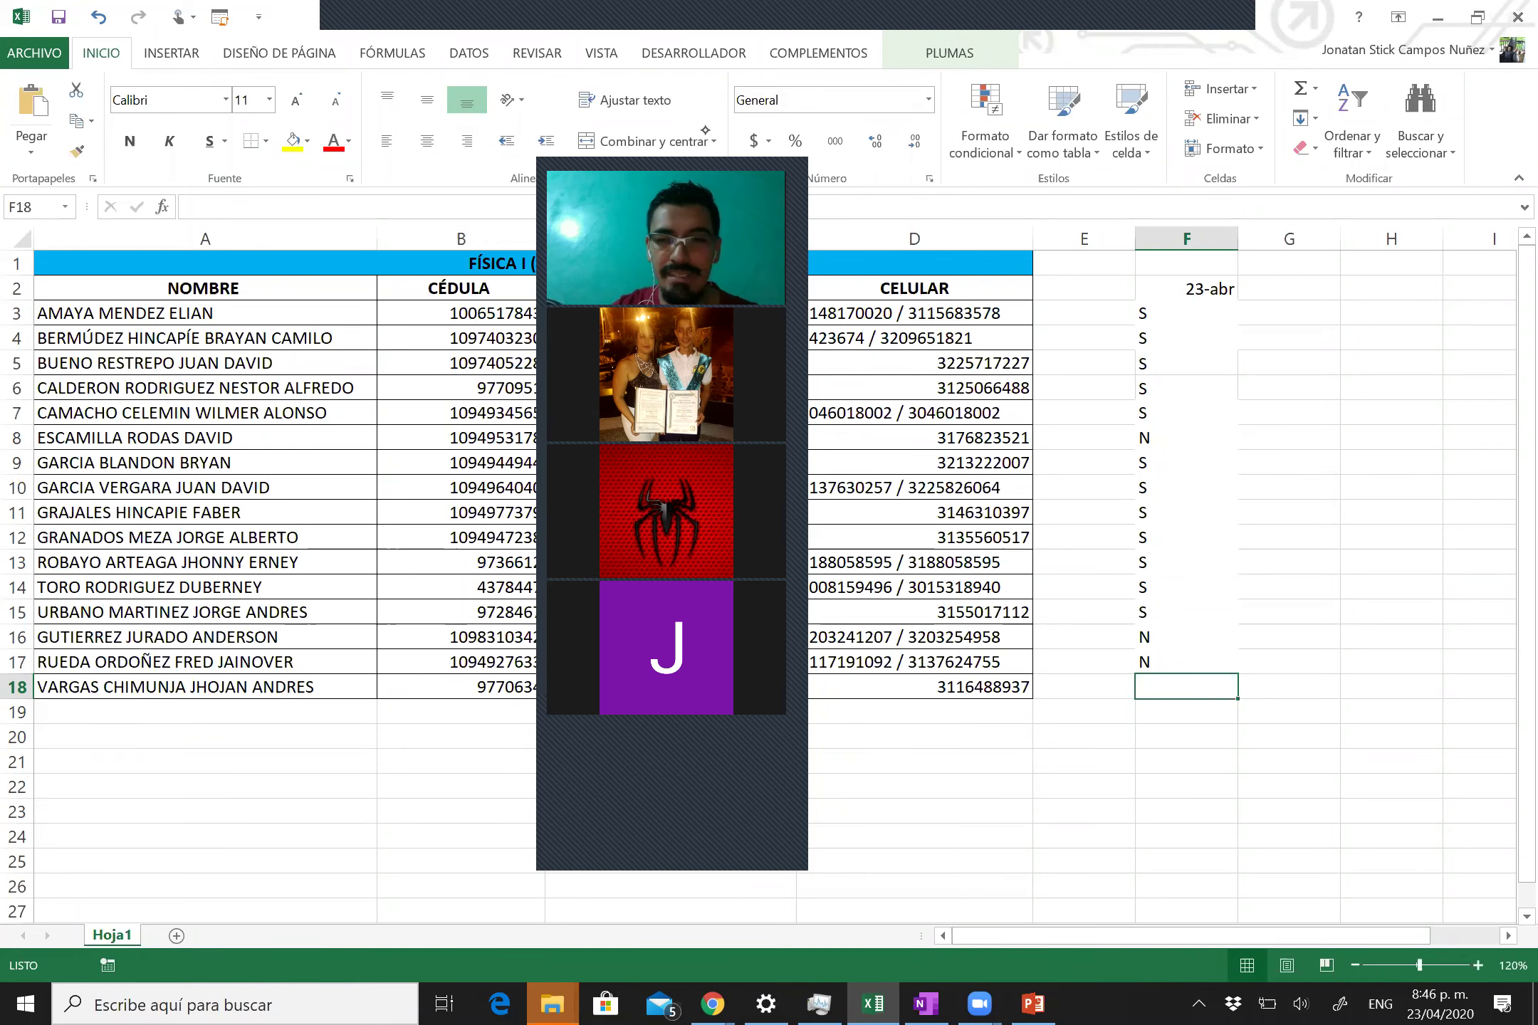
{"action": "type", "text": "S"}
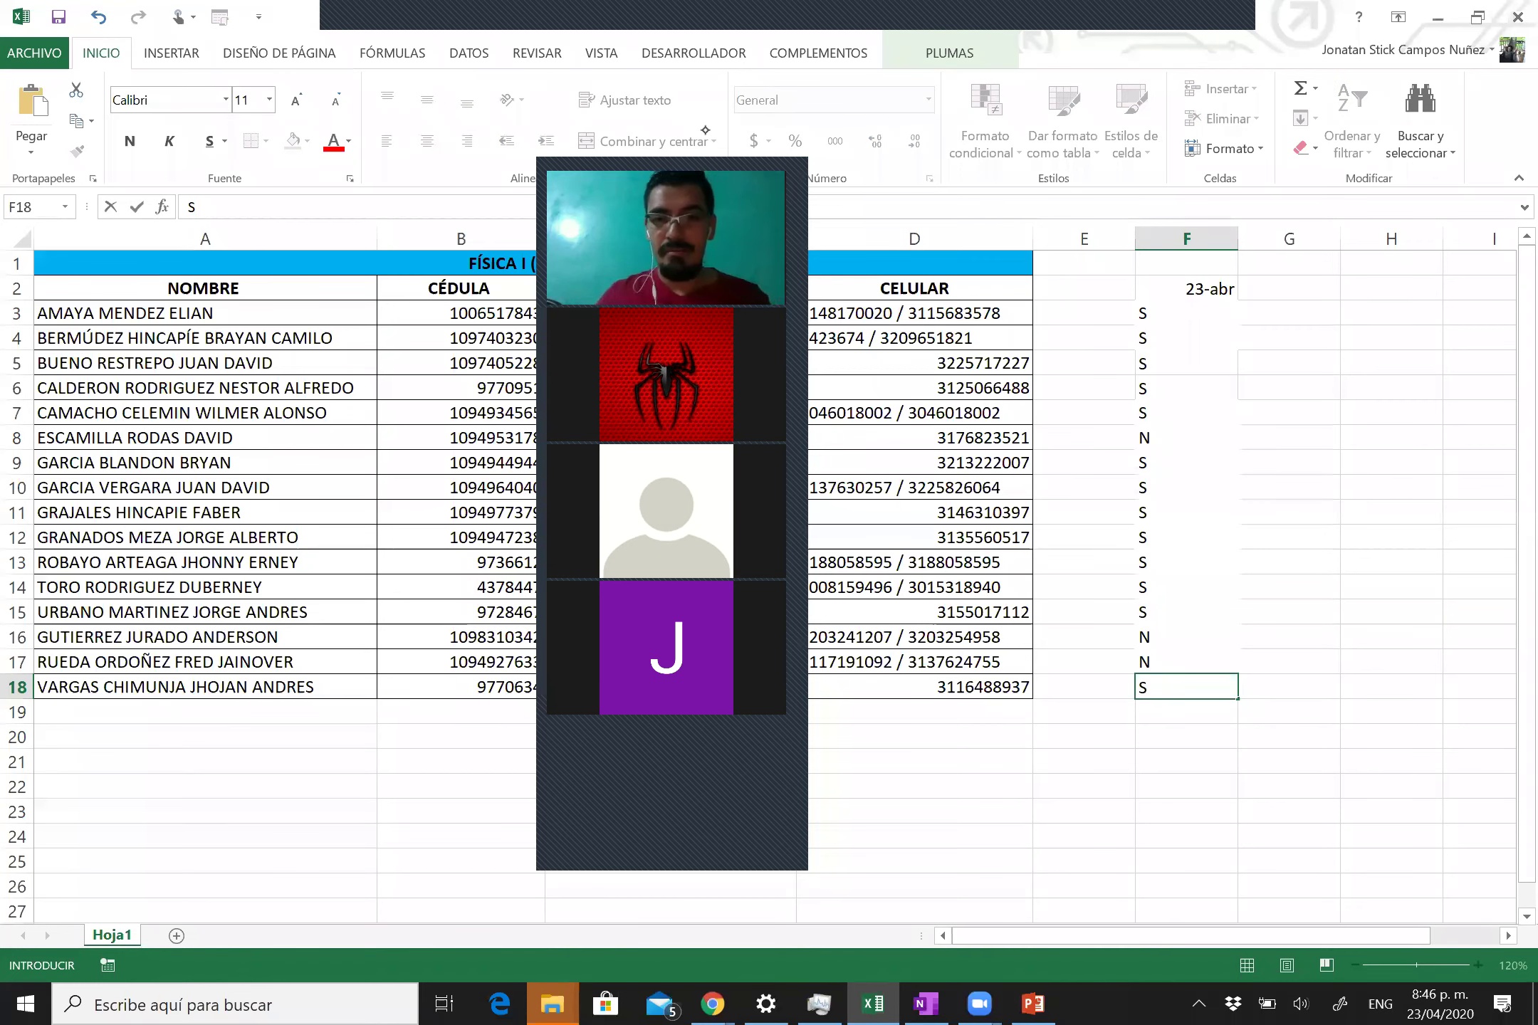
{"action": "key", "text": "Up"}
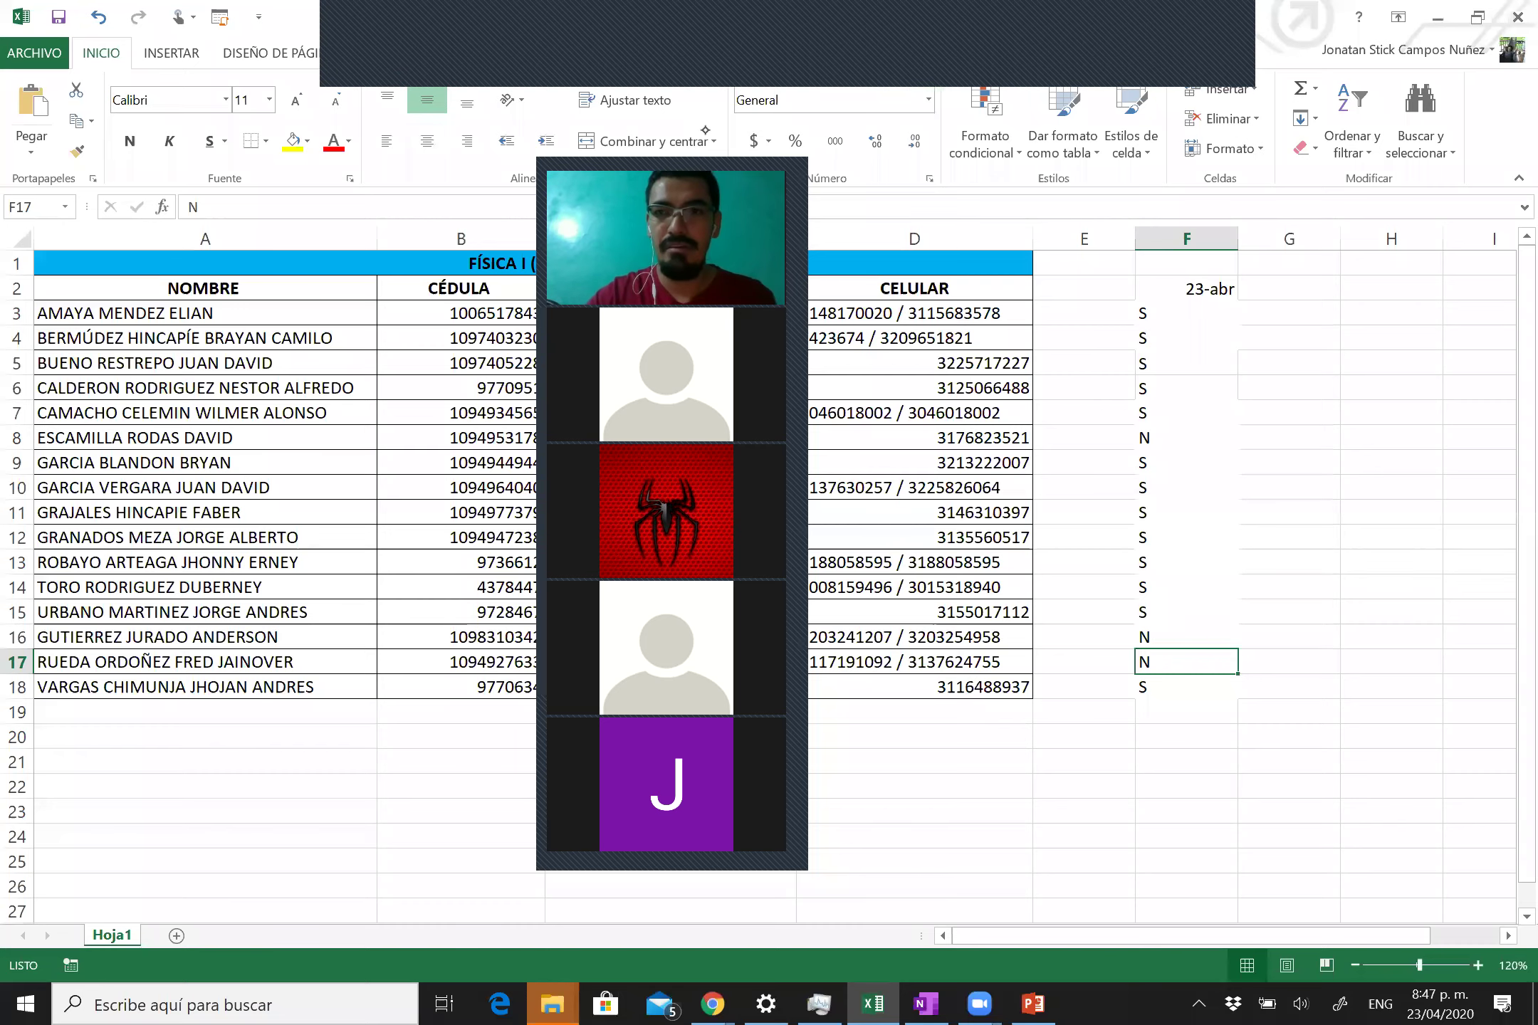
Stop sharing the screen in the Zoom meeting.
{"action": "left_click", "coordinate": [1219, 76]}
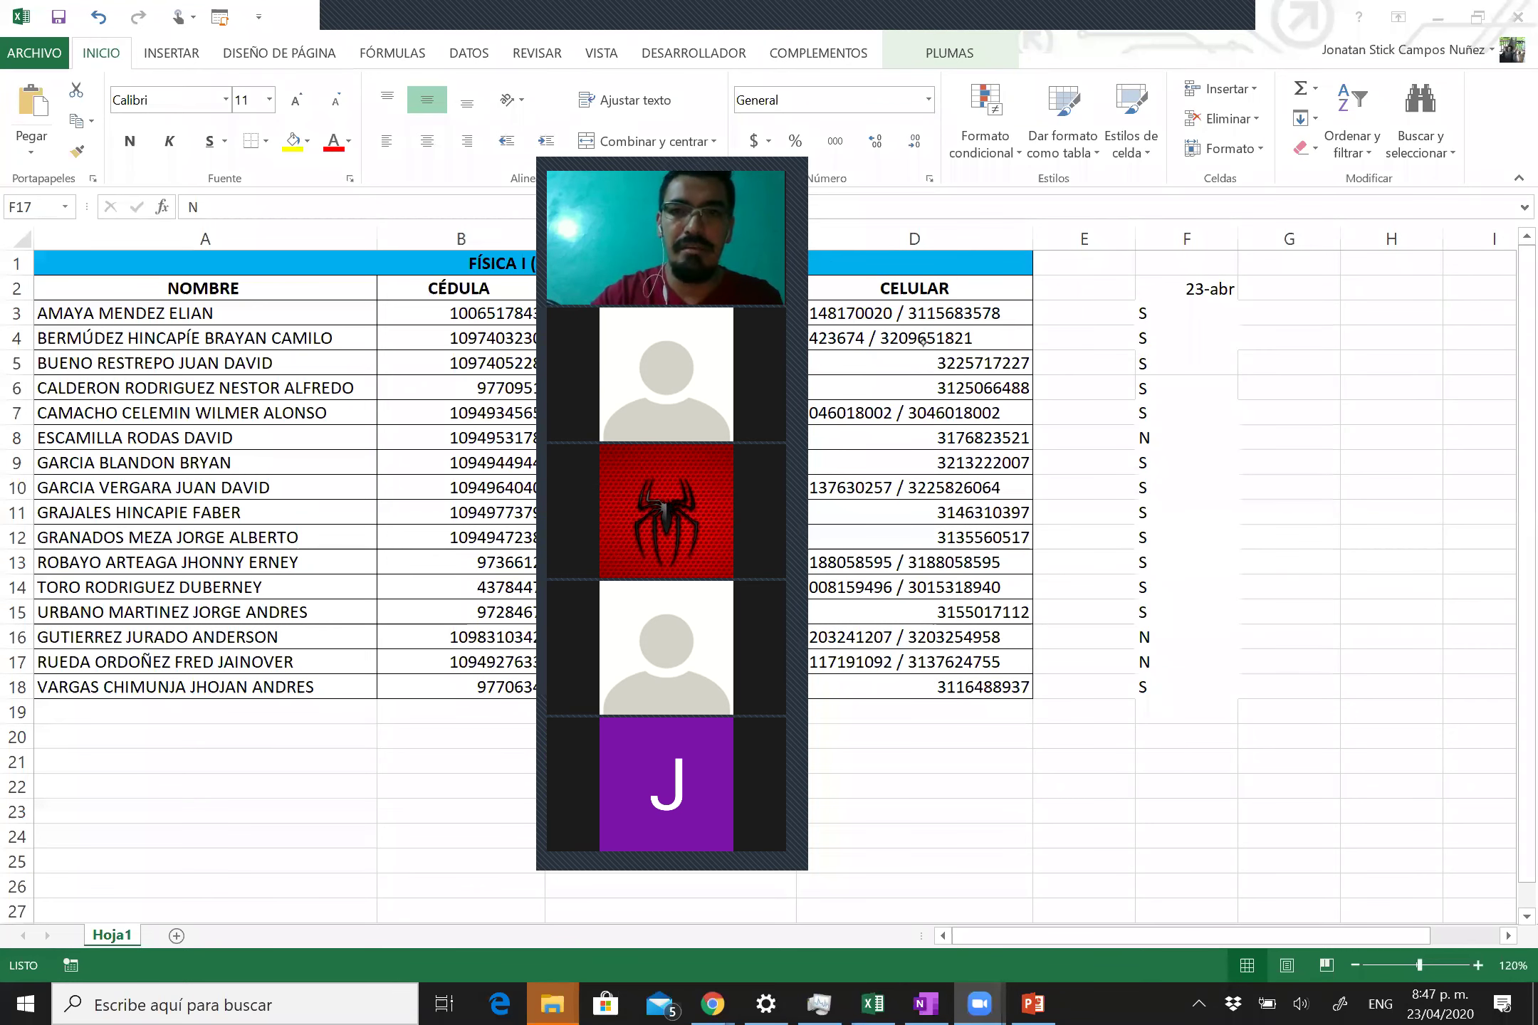
{"action": "key", "text": "alt+s"}
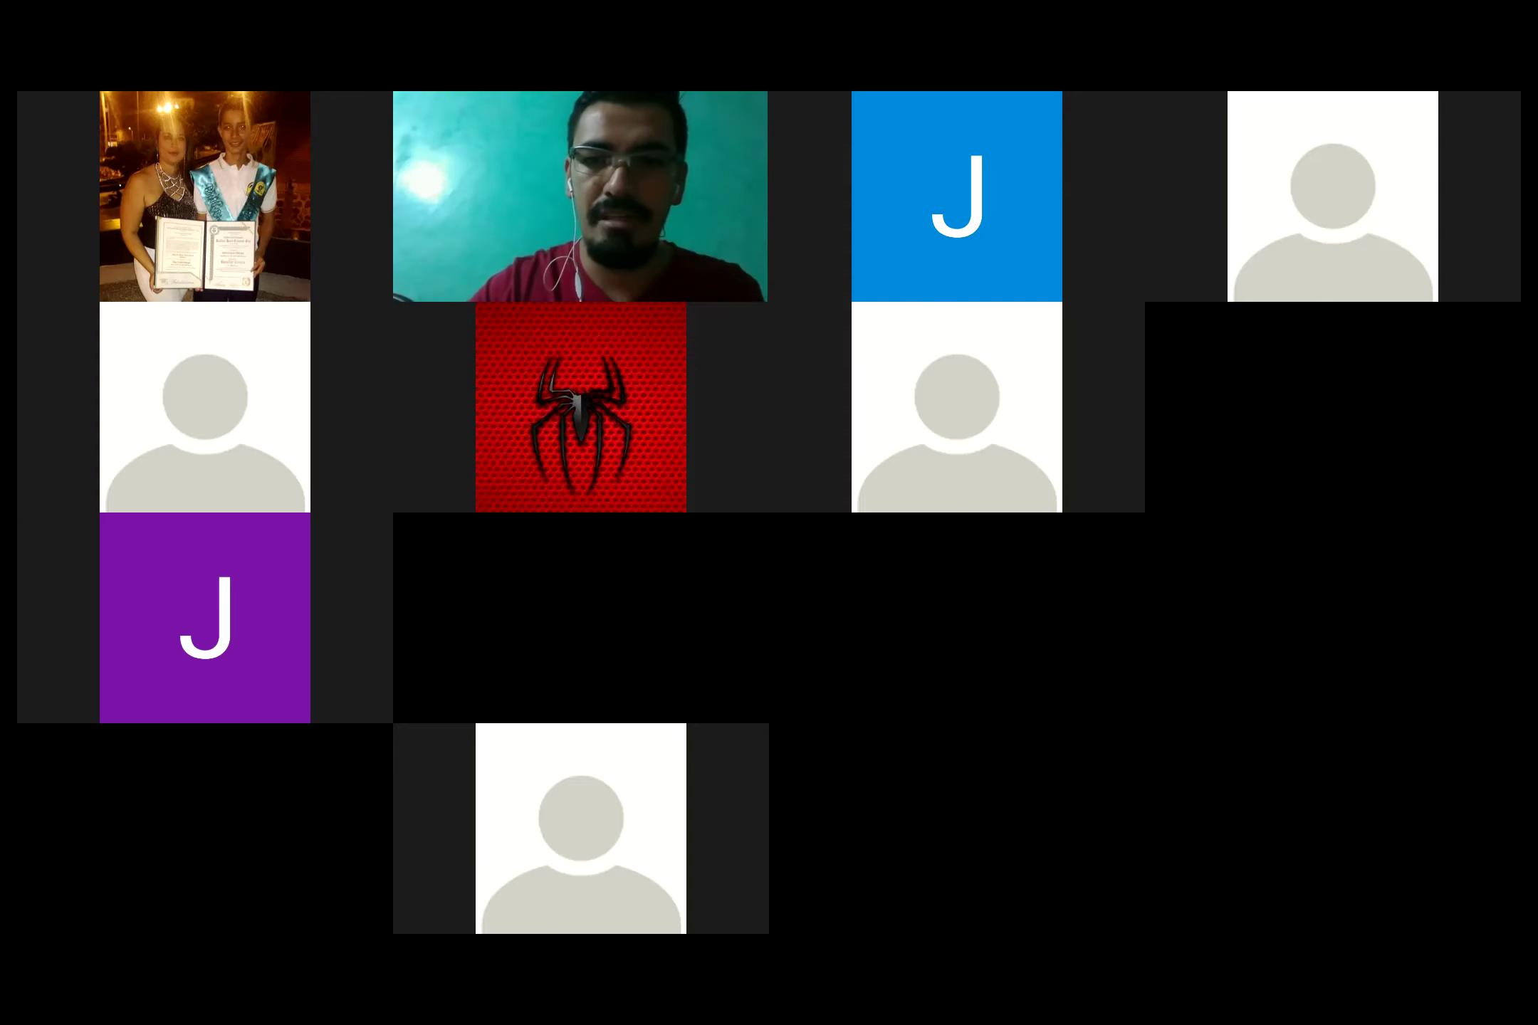